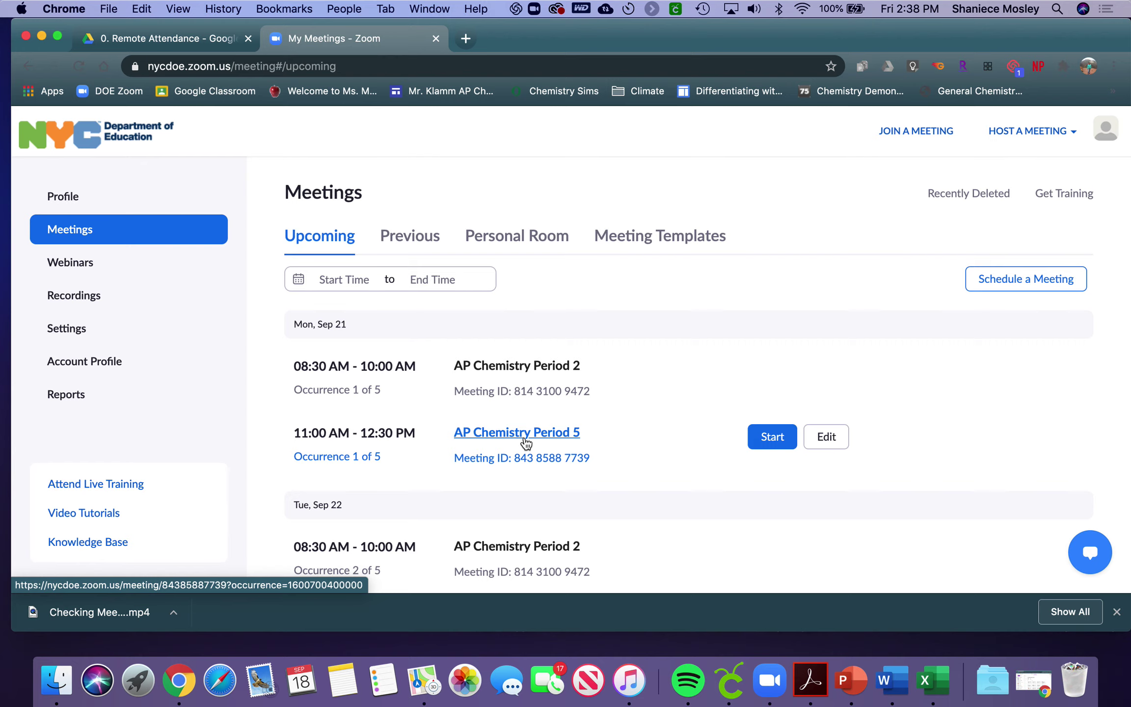
Step: Review the upcoming AP Chemistry Period 2 and Period 5 meetings listed for Sep 21 through Sep 25
scroll(525, 443, "down", 3)
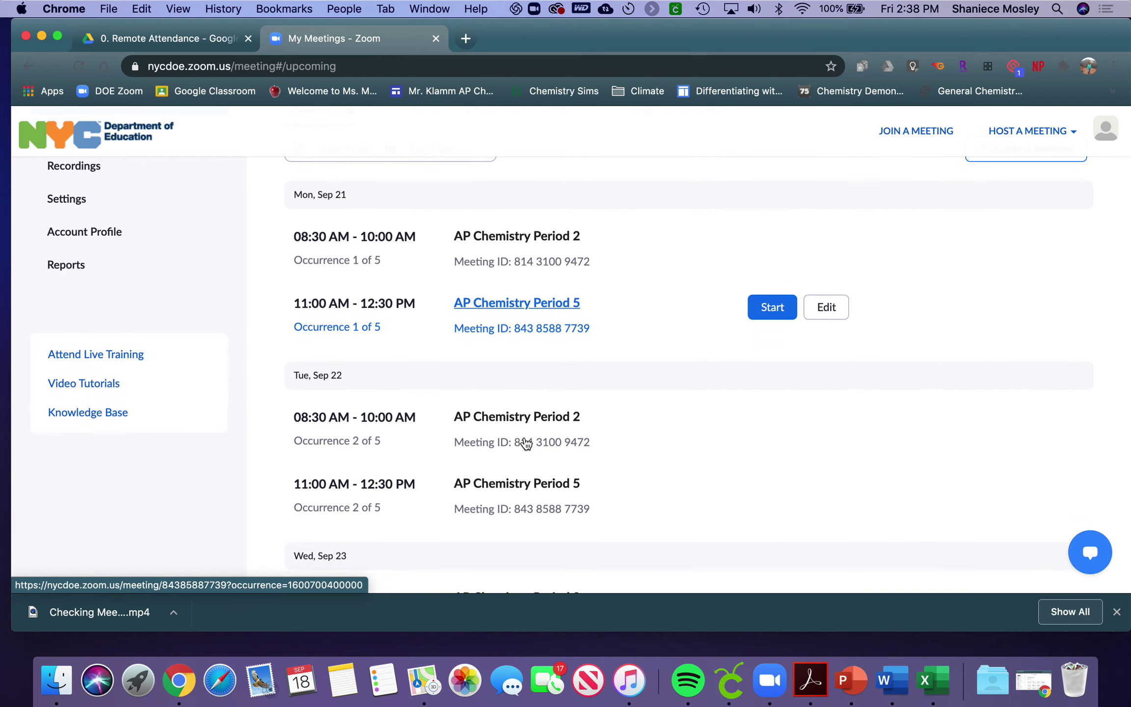
scroll(526, 443, "up", 2)
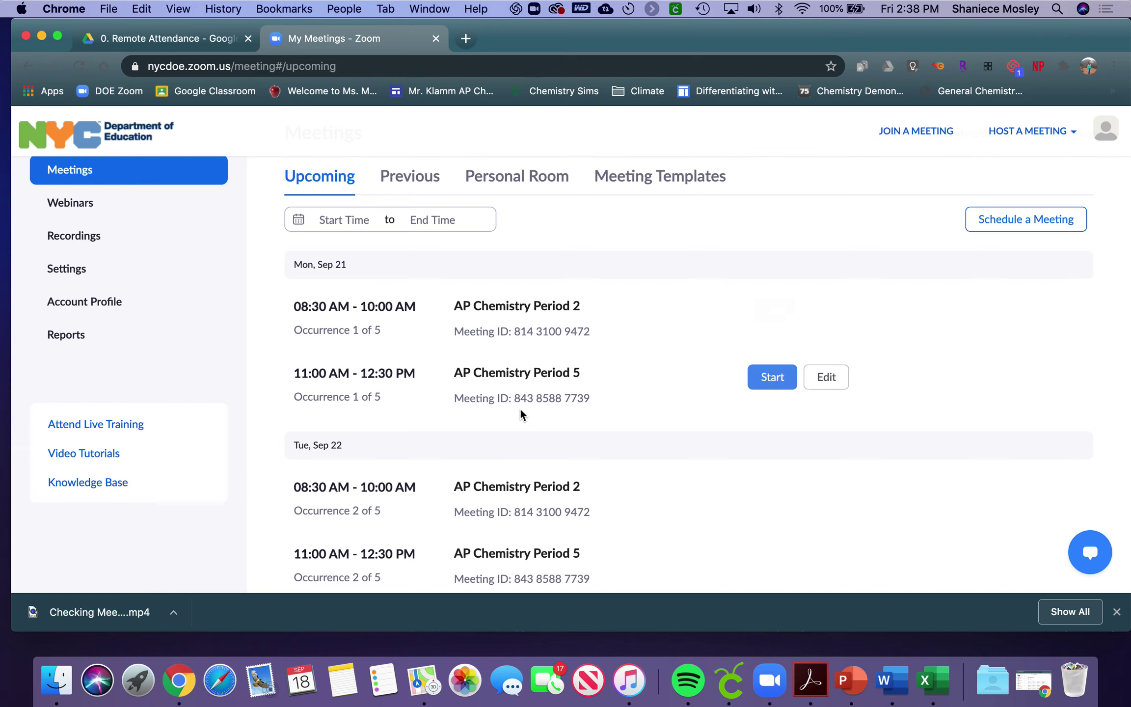
scroll(521, 411, "down", 1)
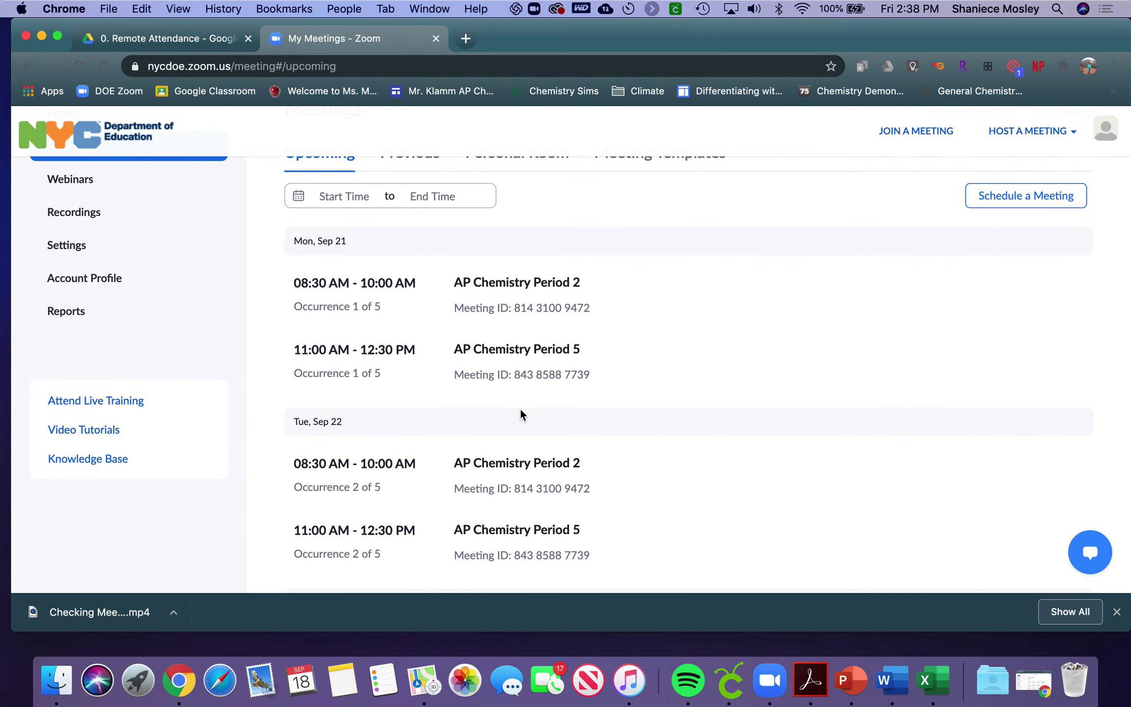
scroll(521, 415, "down", 1)
scroll(521, 414, "up", 1)
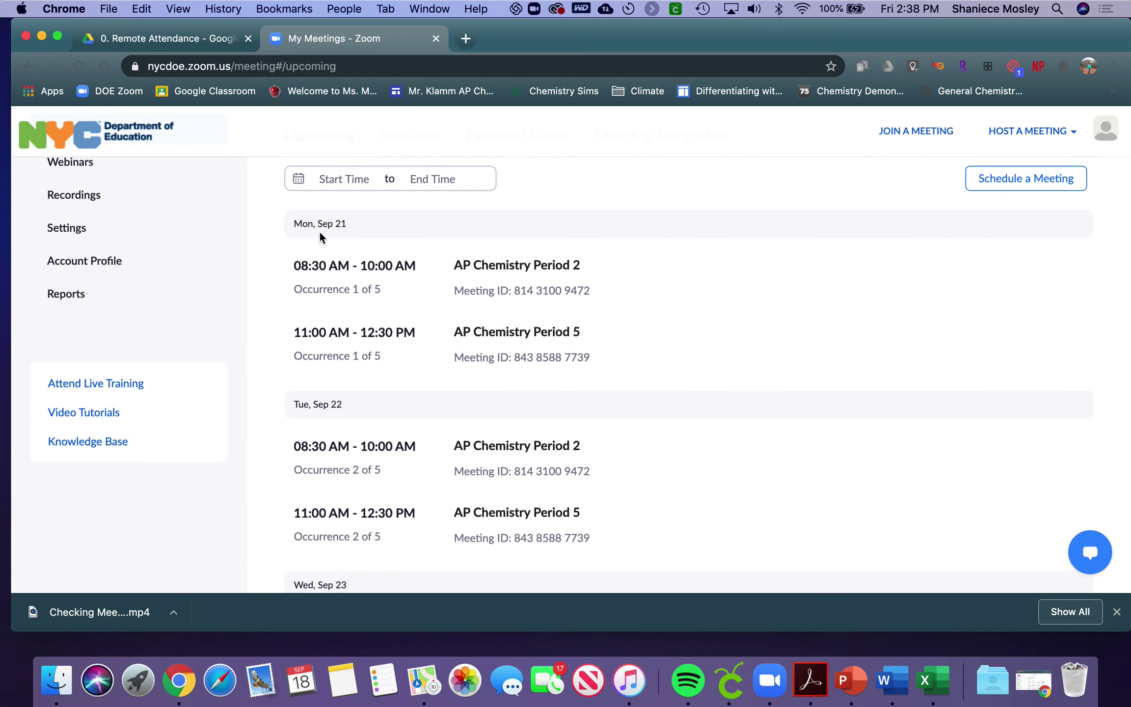
scroll(429, 327, "down", 4)
scroll(429, 326, "down", 10)
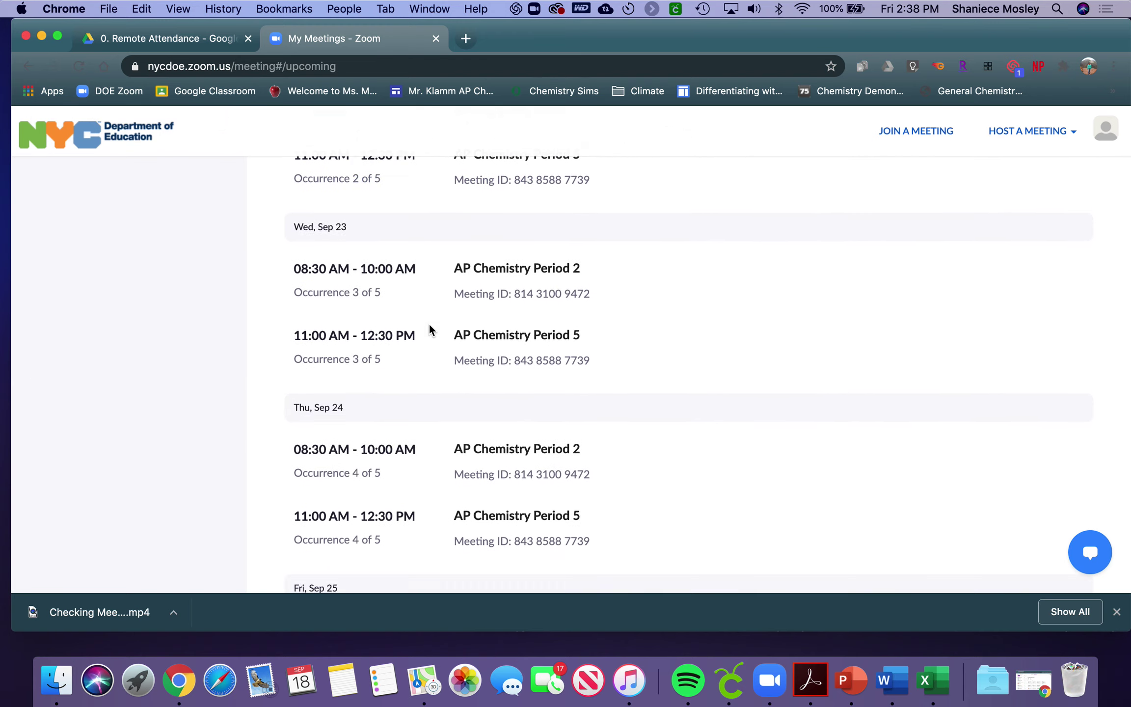
scroll(430, 327, "up", 2)
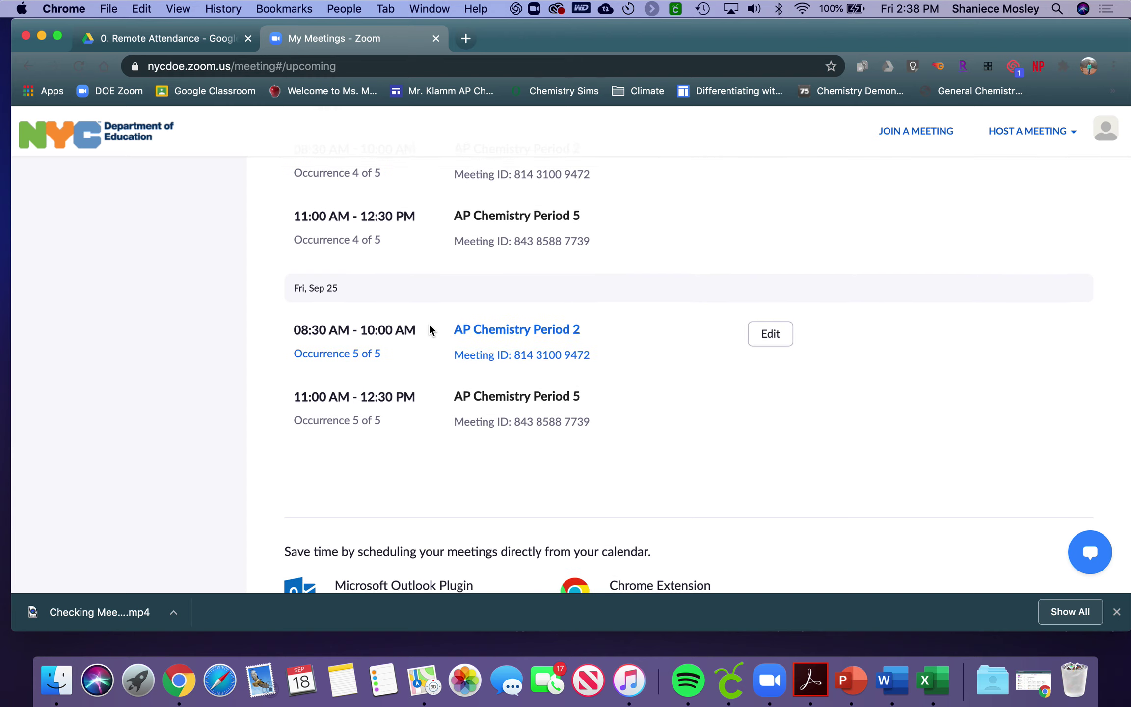
scroll(430, 324, "up", 12)
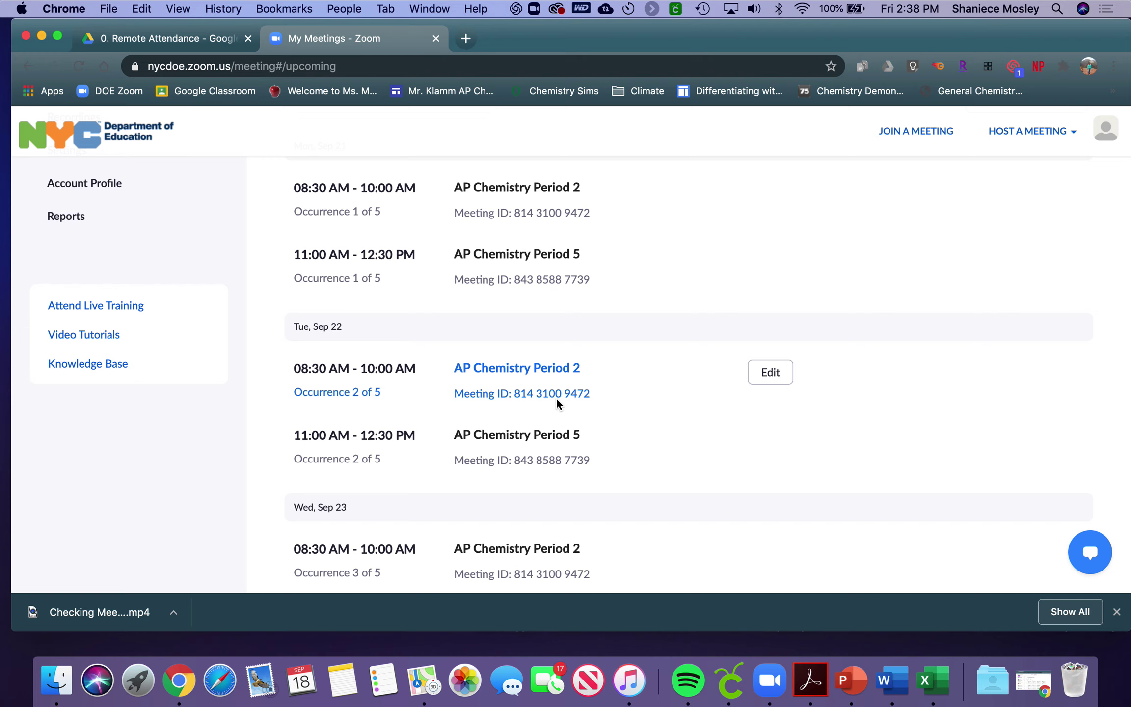
scroll(557, 400, "up", 3)
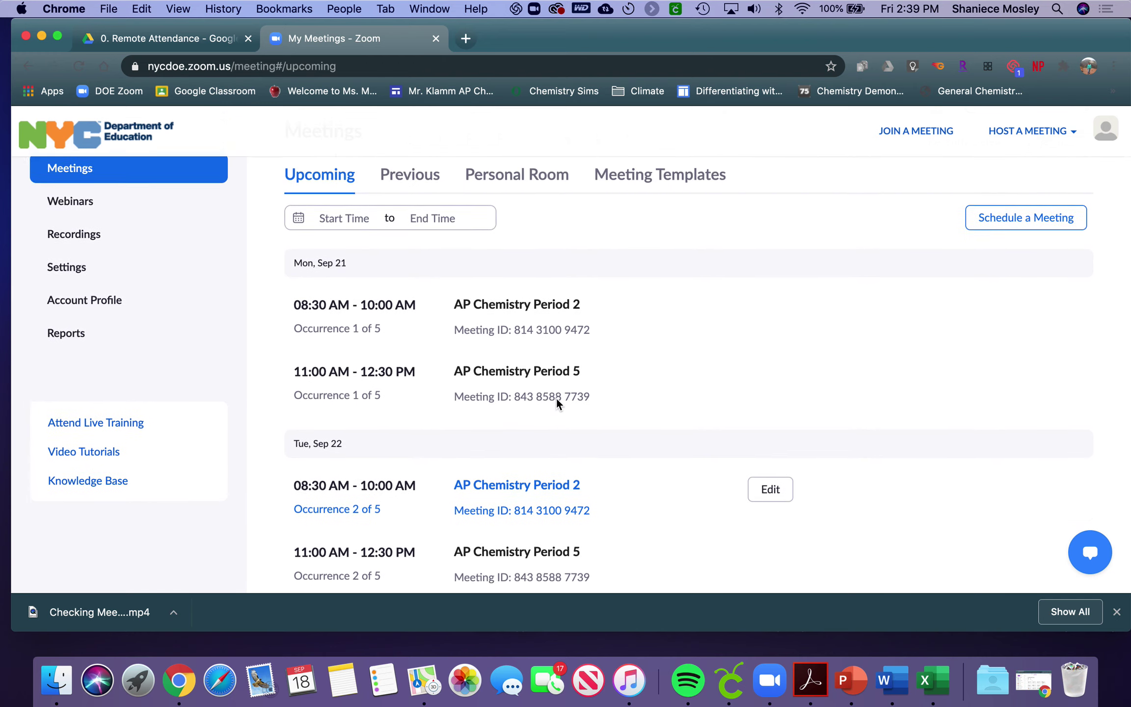
scroll(556, 398, "up", 2)
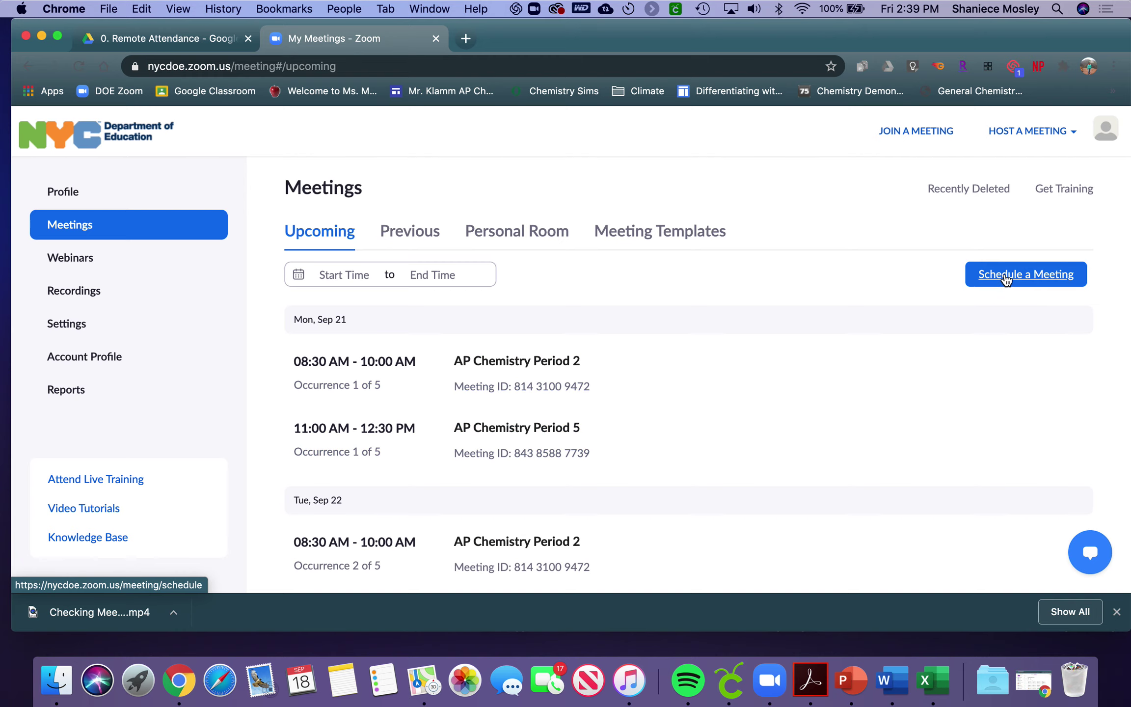
Step: Start scheduling a new meeting with the topic "Sophomore Research Period 8"
left_click(1005, 279)
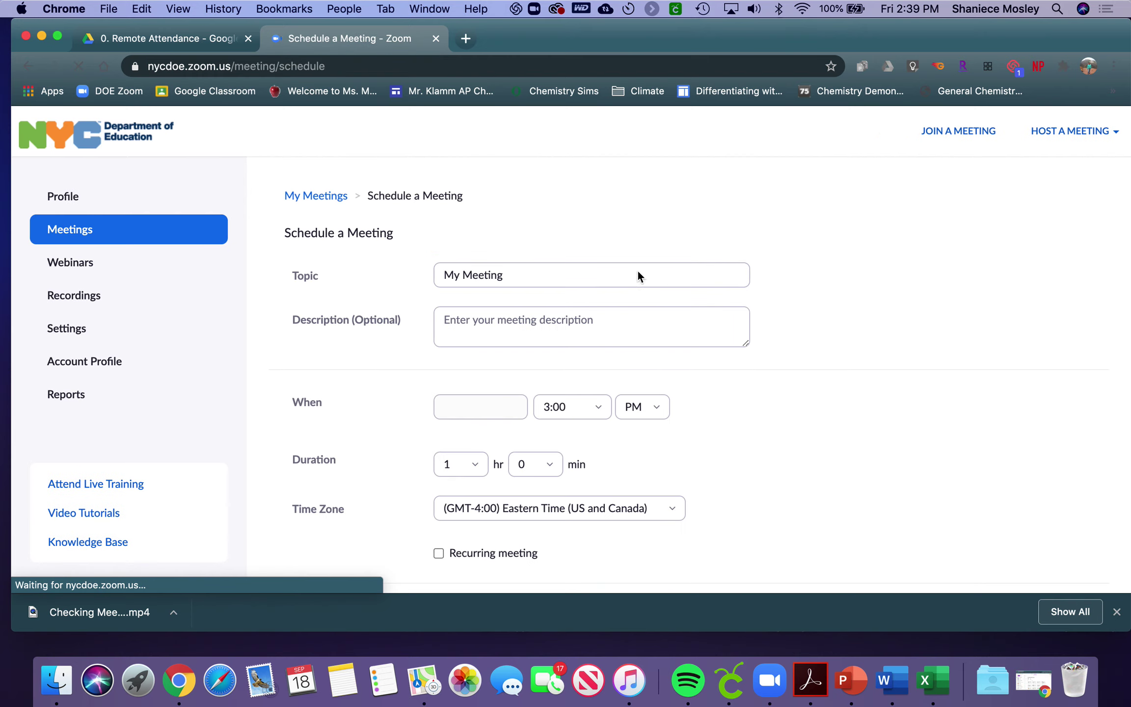
left_click(577, 273)
triple_click(577, 274)
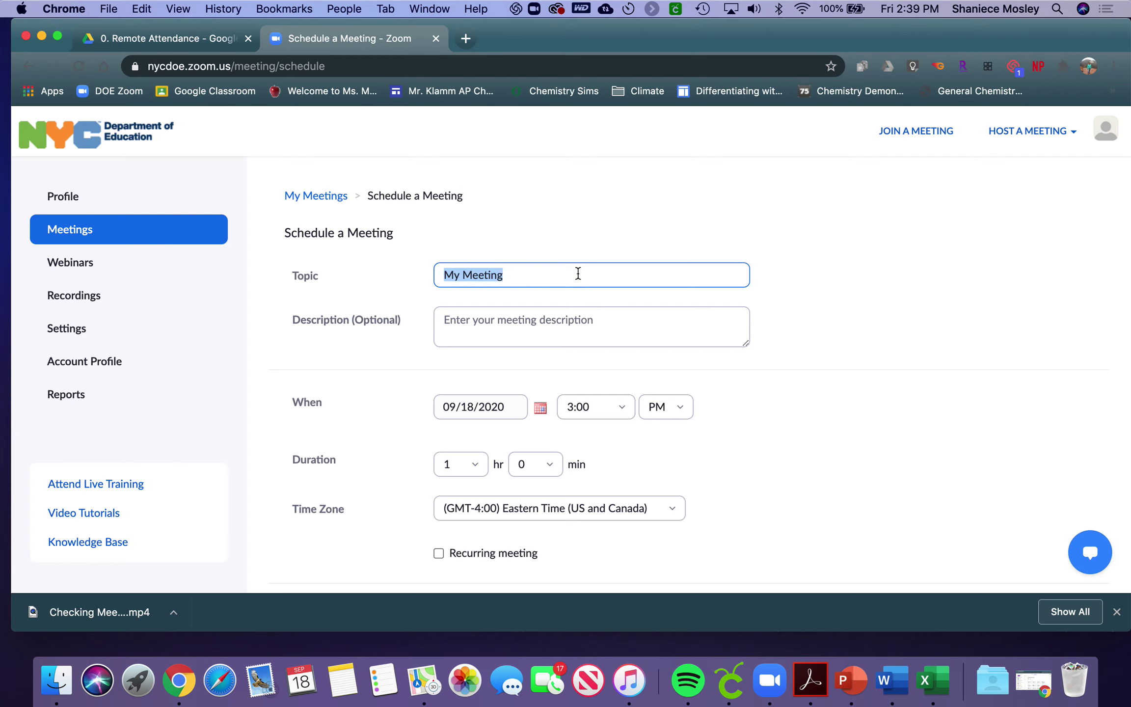
type("Sophomore Research Period 8")
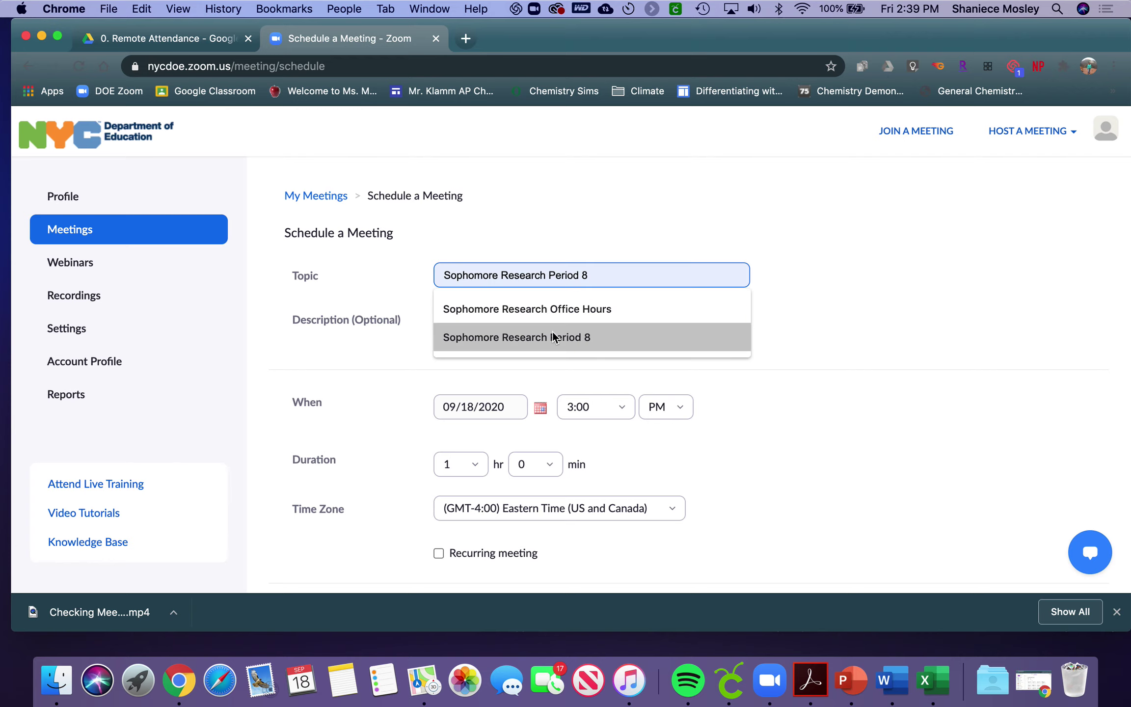
left_click(553, 333)
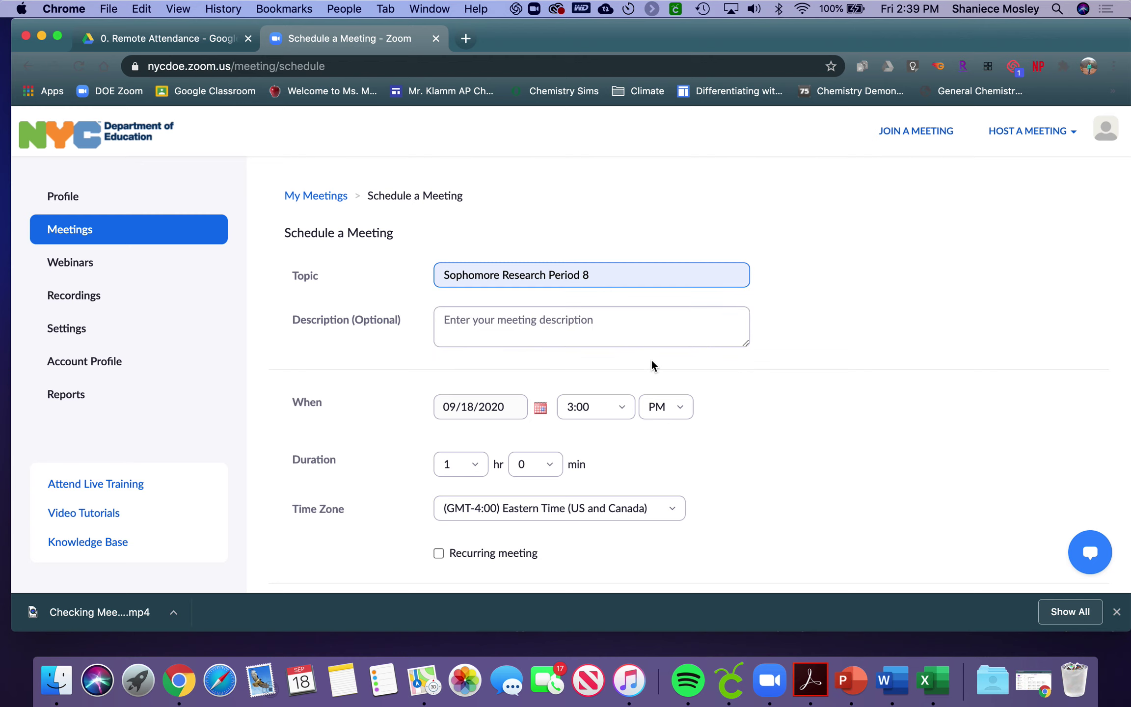
Step: Set the meeting to start on 09/21/2020 at 1:00 PM
scroll(728, 365, "down", 5)
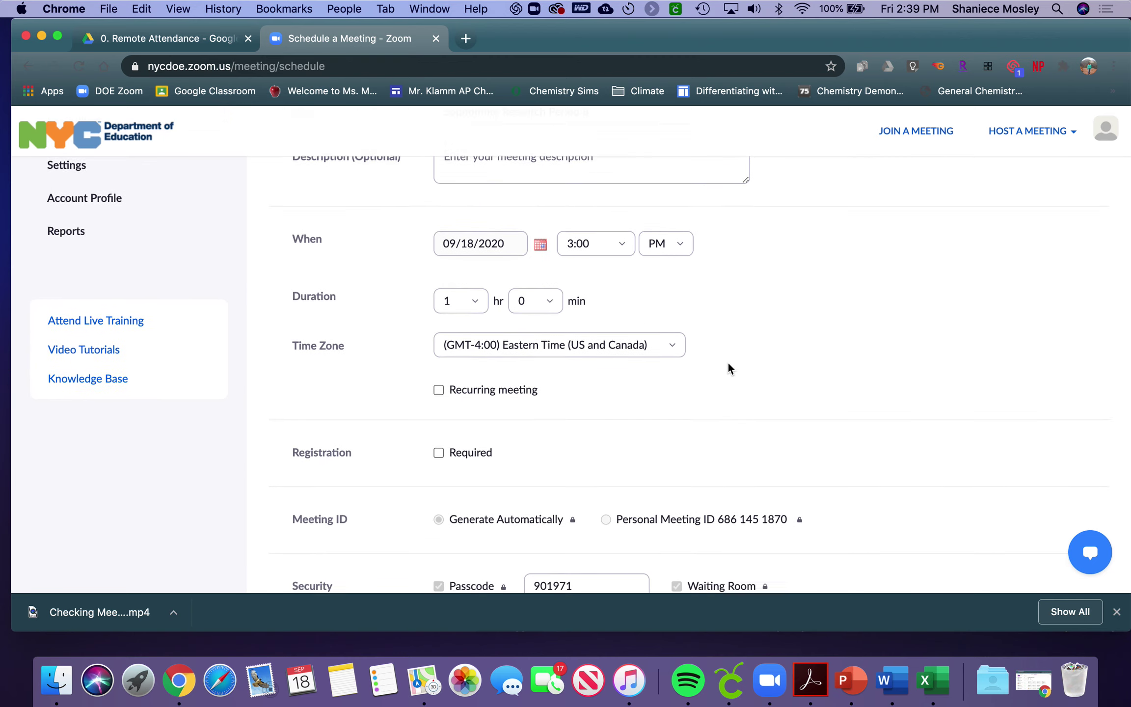
left_click(539, 250)
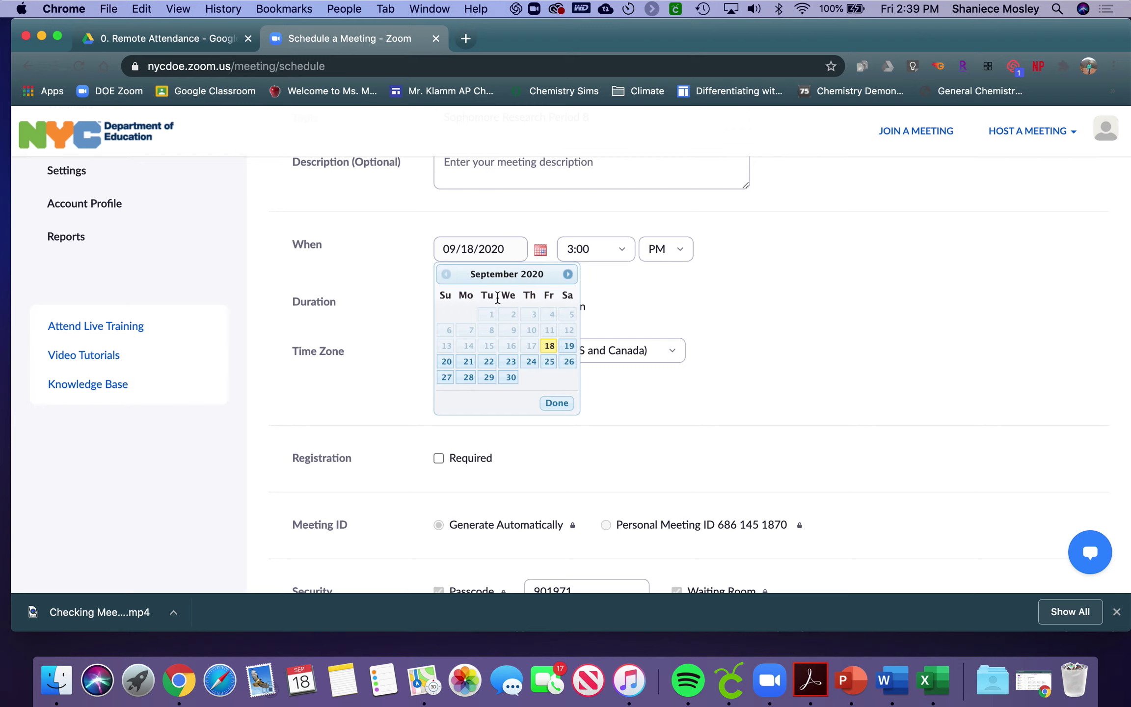
left_click(469, 361)
left_click(621, 250)
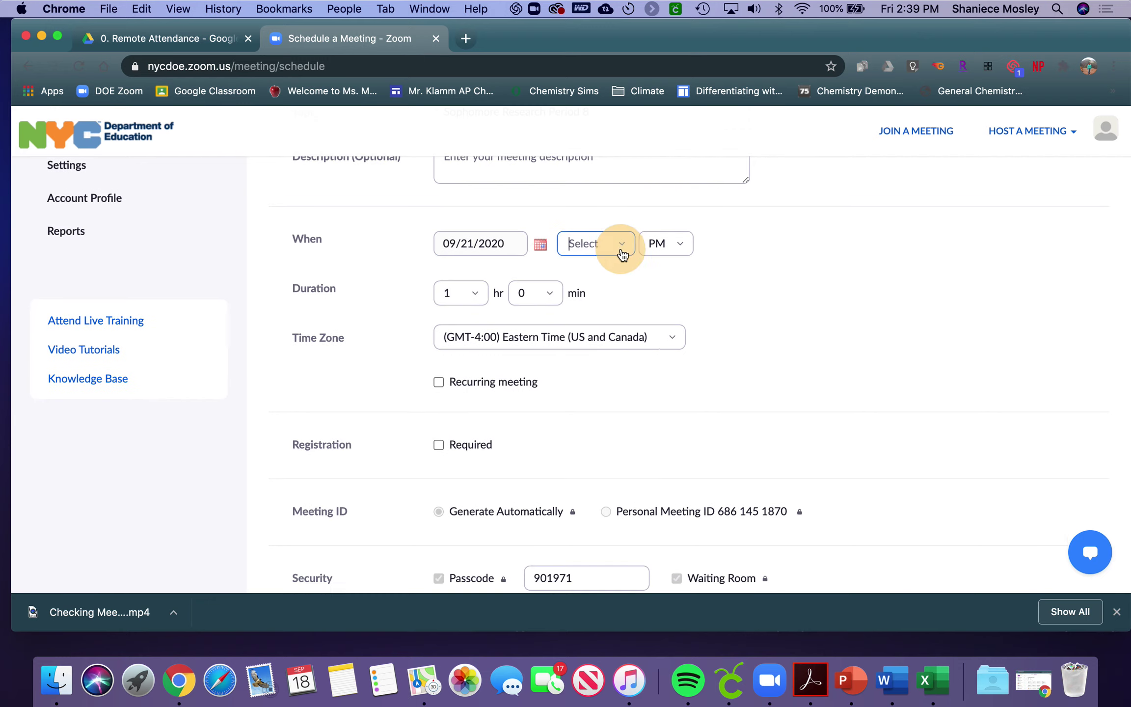
scroll(610, 299, "up", 1)
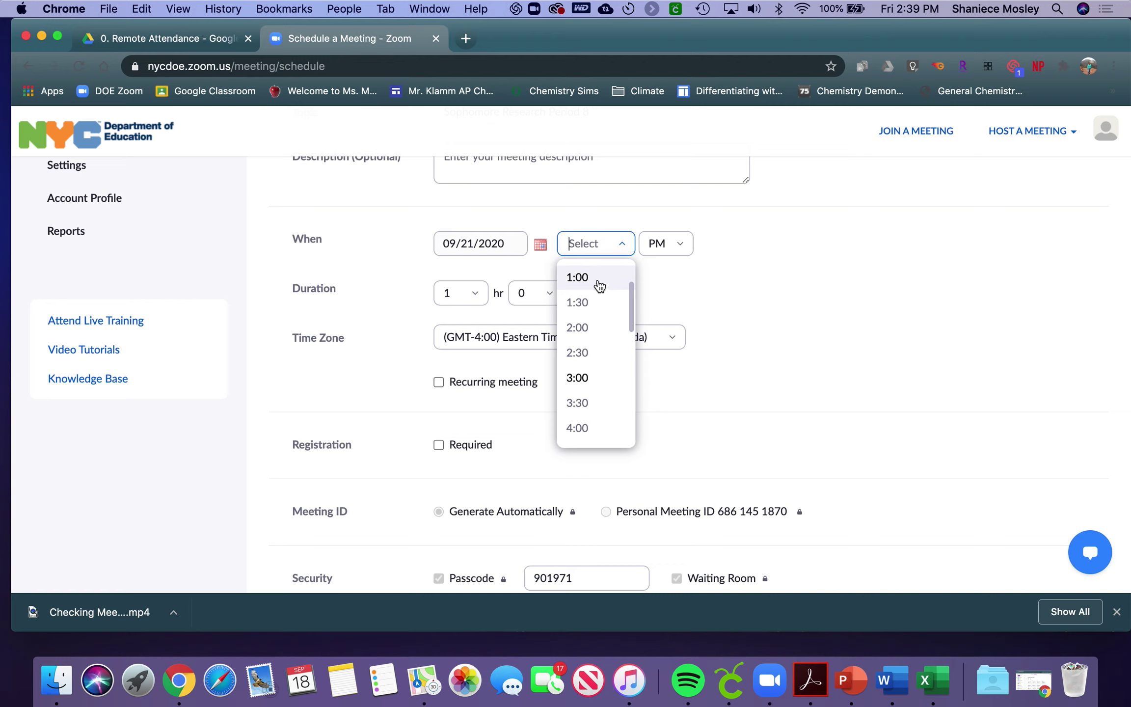
left_click(598, 285)
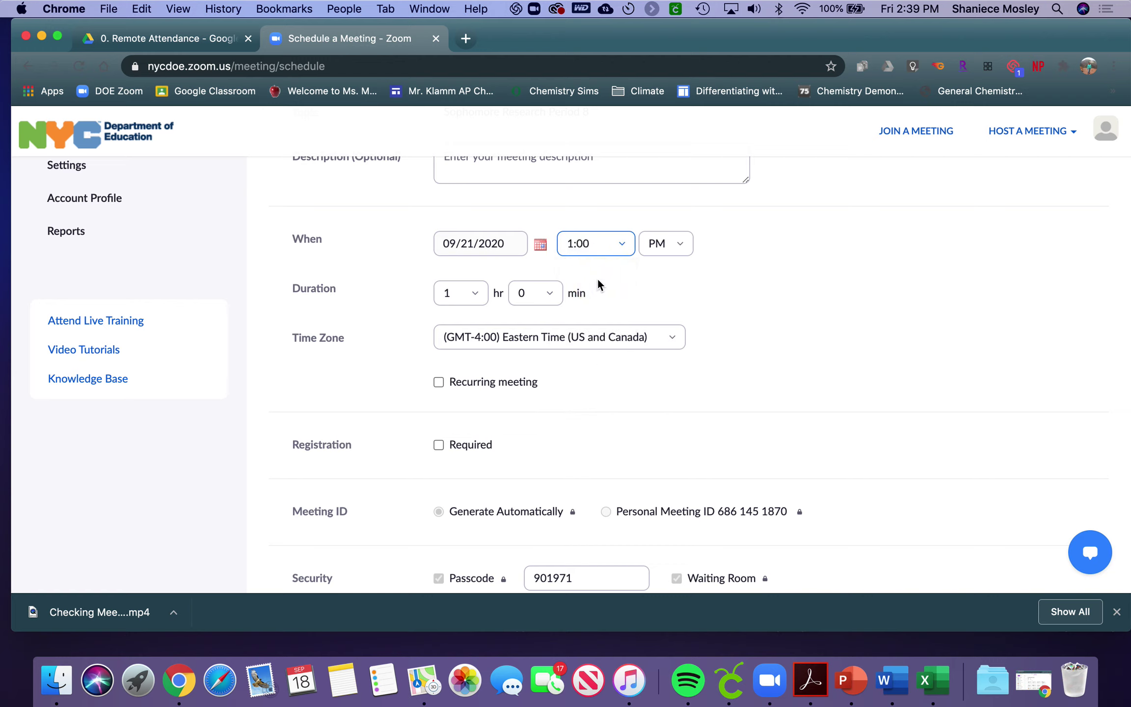
left_click(593, 244)
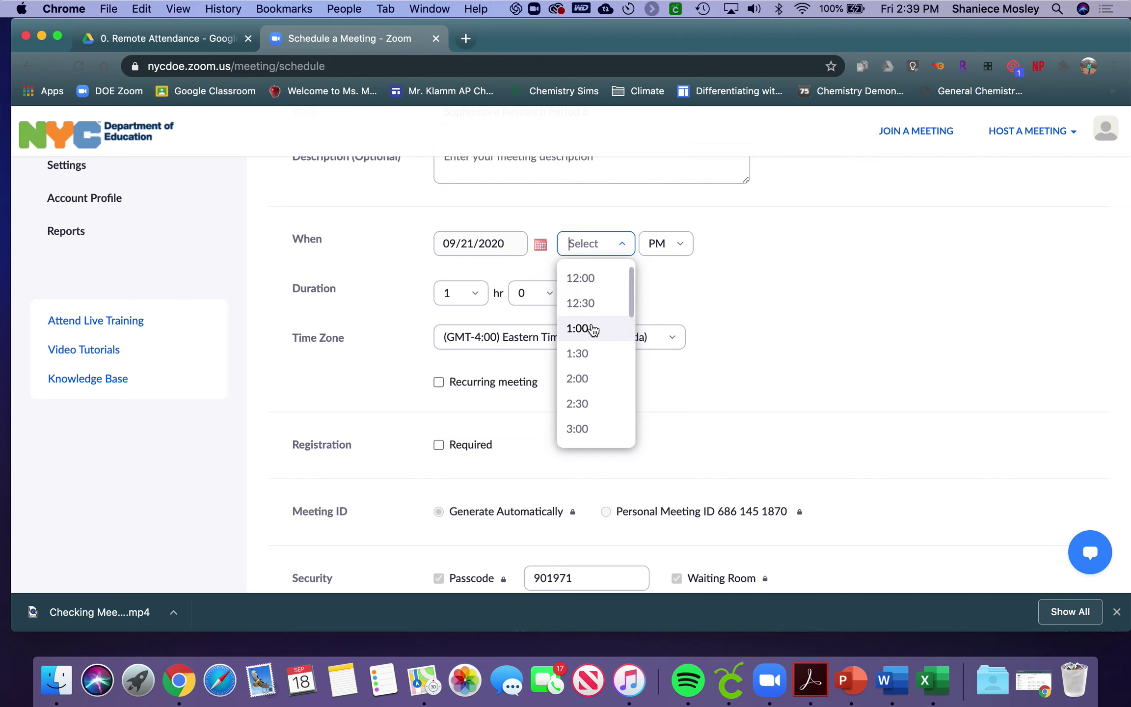
left_click(593, 327)
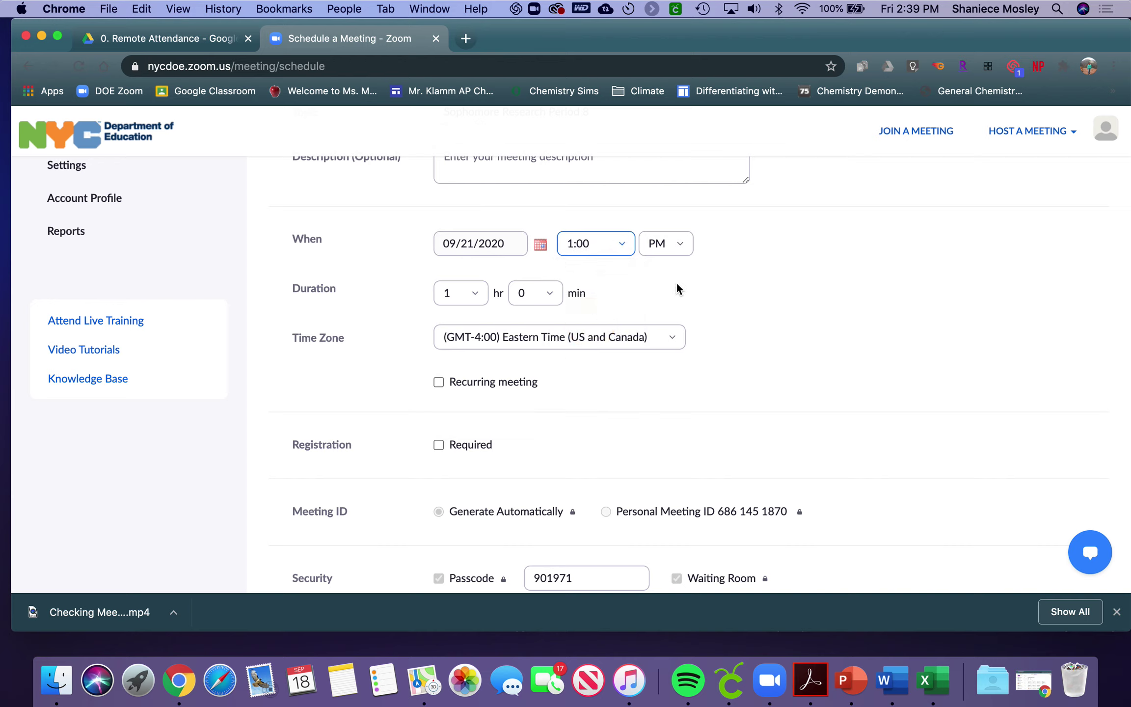
Step: Make it a recurring meeting and set its end date to 09/25/2020
scroll(746, 381, "down", 2)
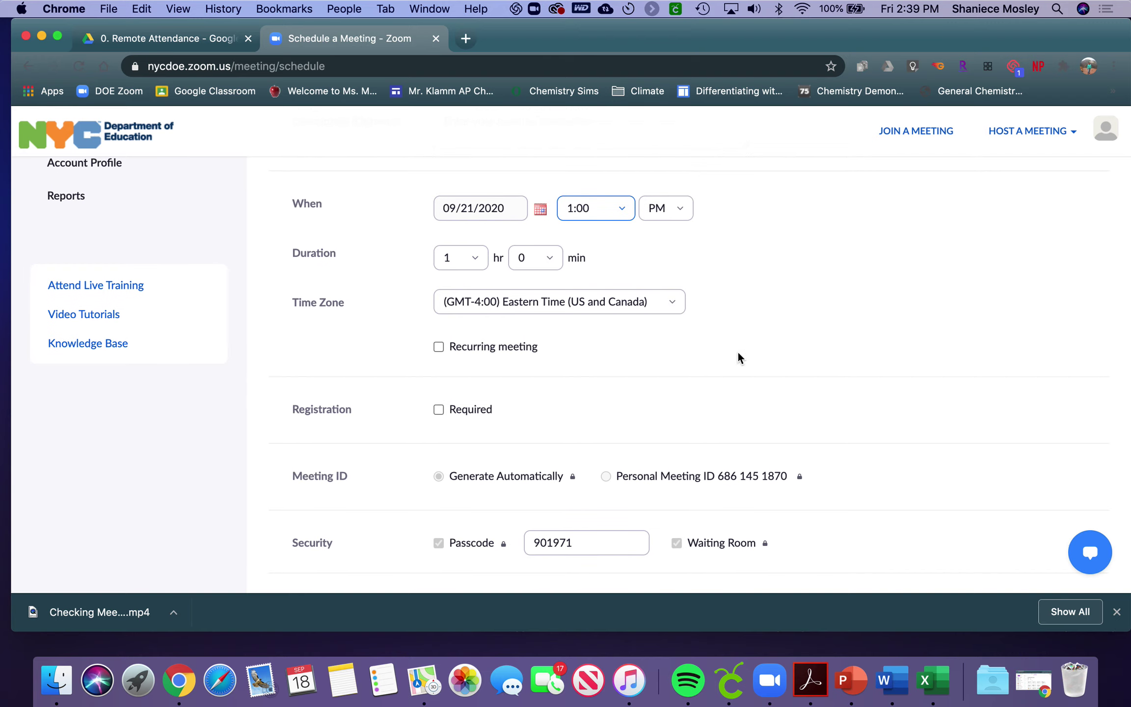
left_click(439, 347)
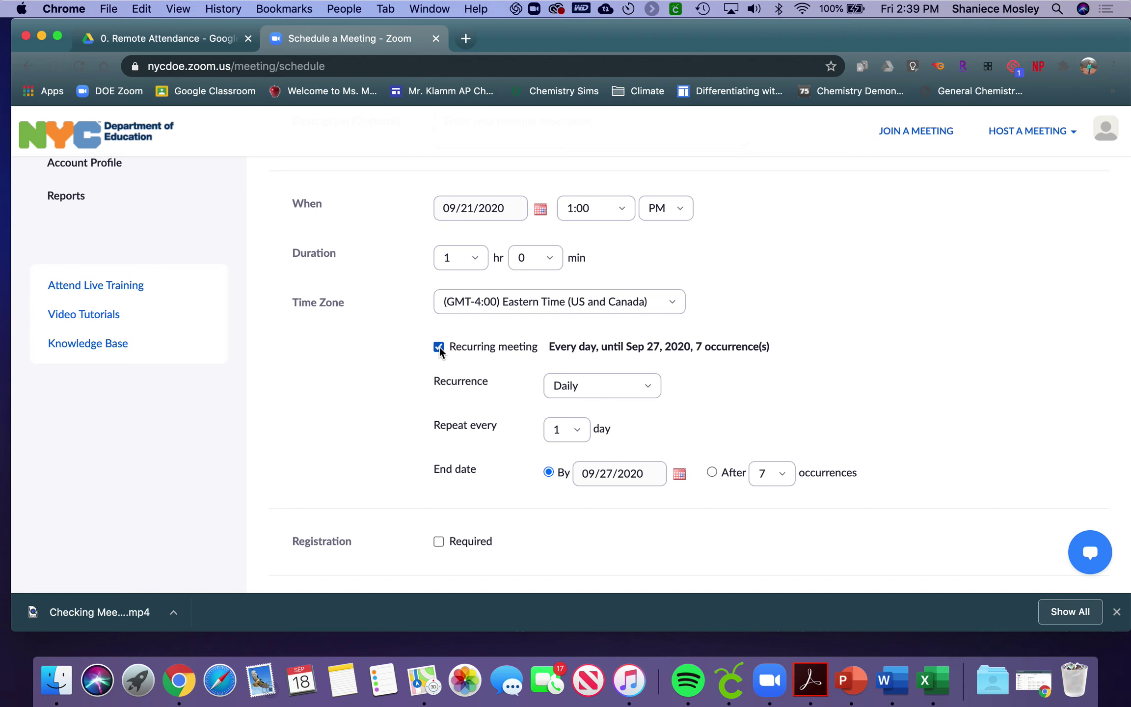
scroll(707, 369, "down", 4)
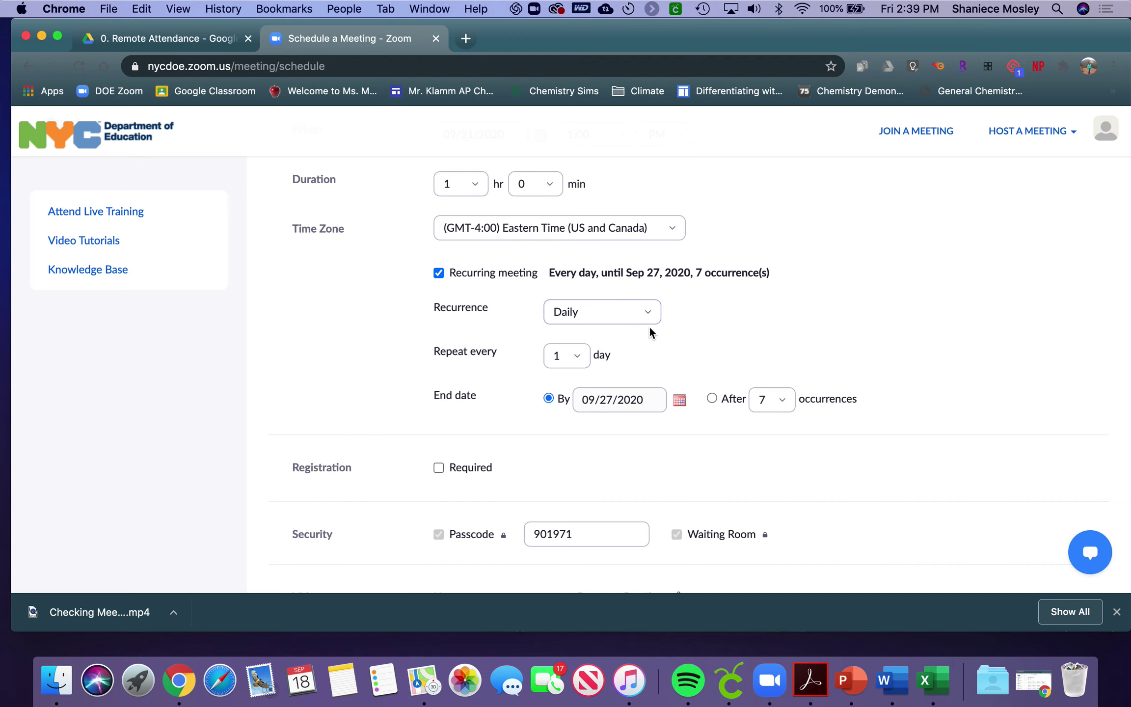
scroll(649, 325, "down", 1)
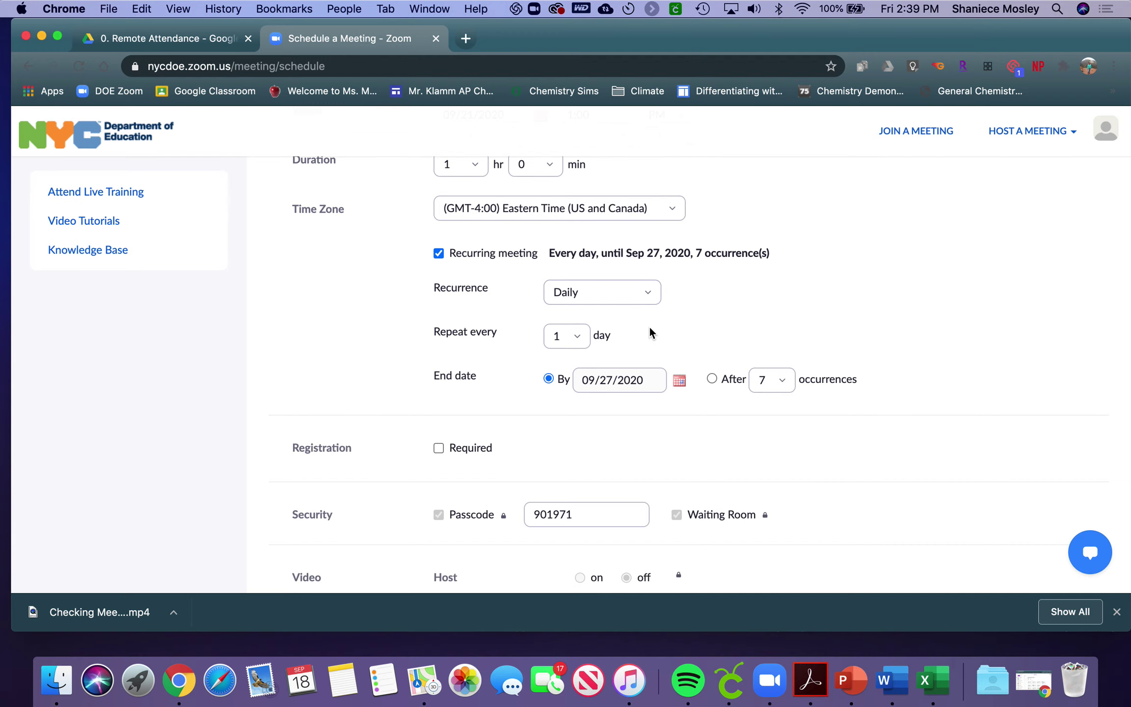
left_click(680, 381)
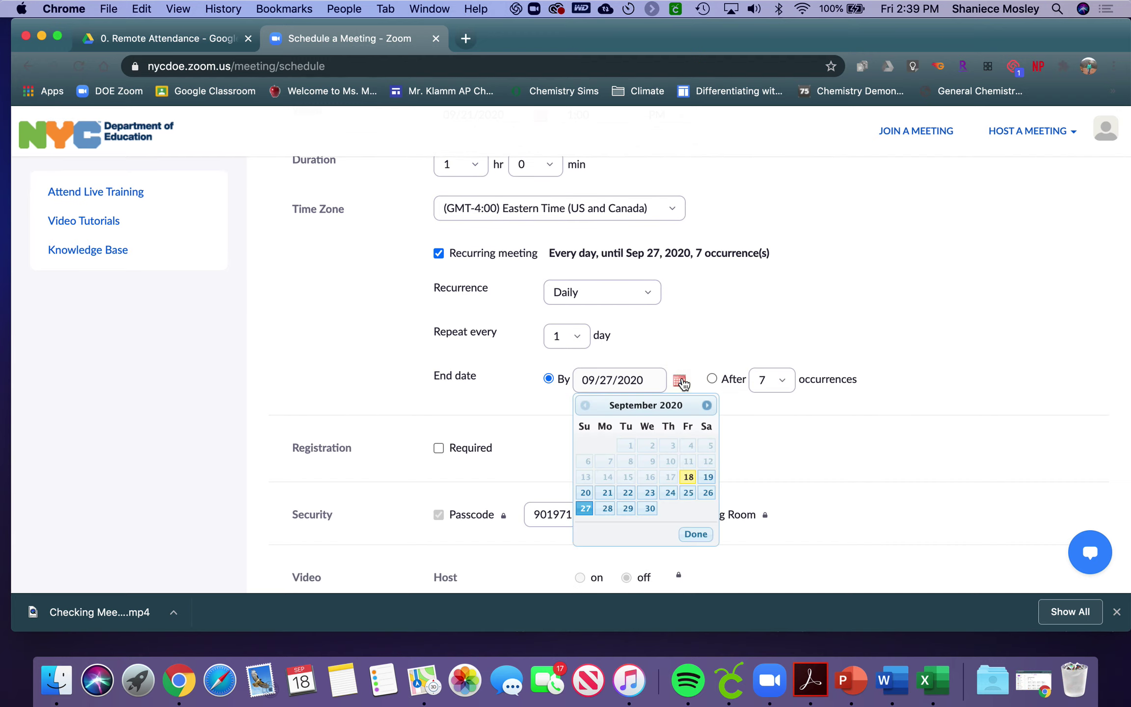
scroll(668, 349, "up", 2)
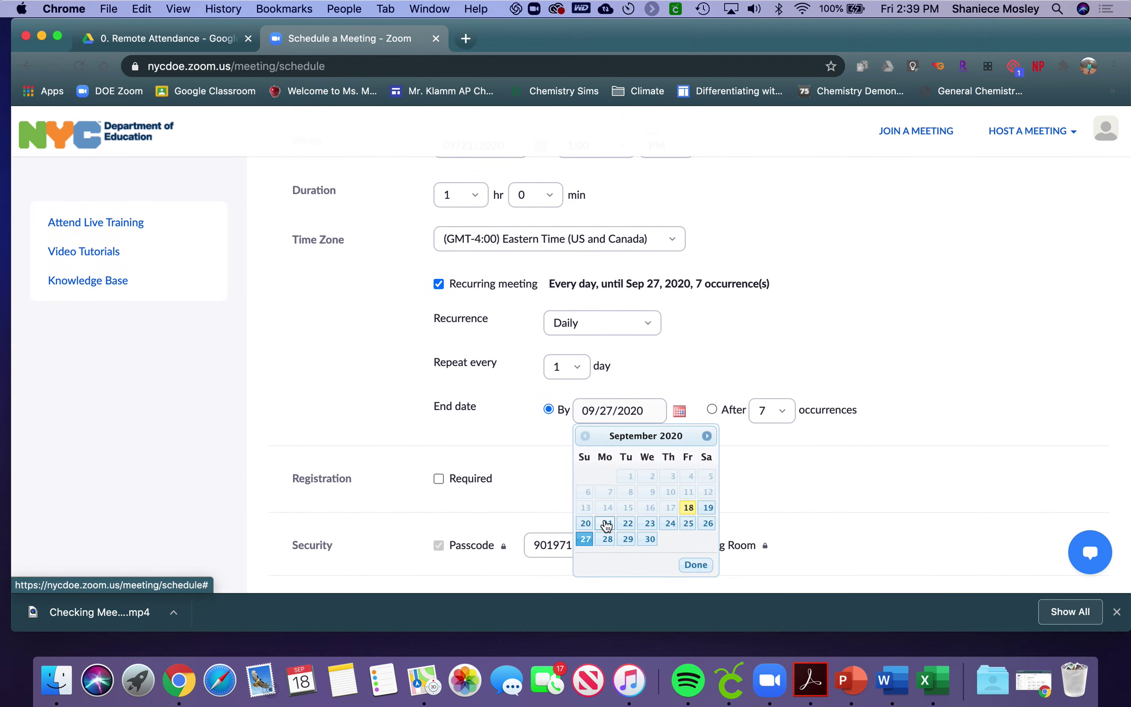
left_click(689, 523)
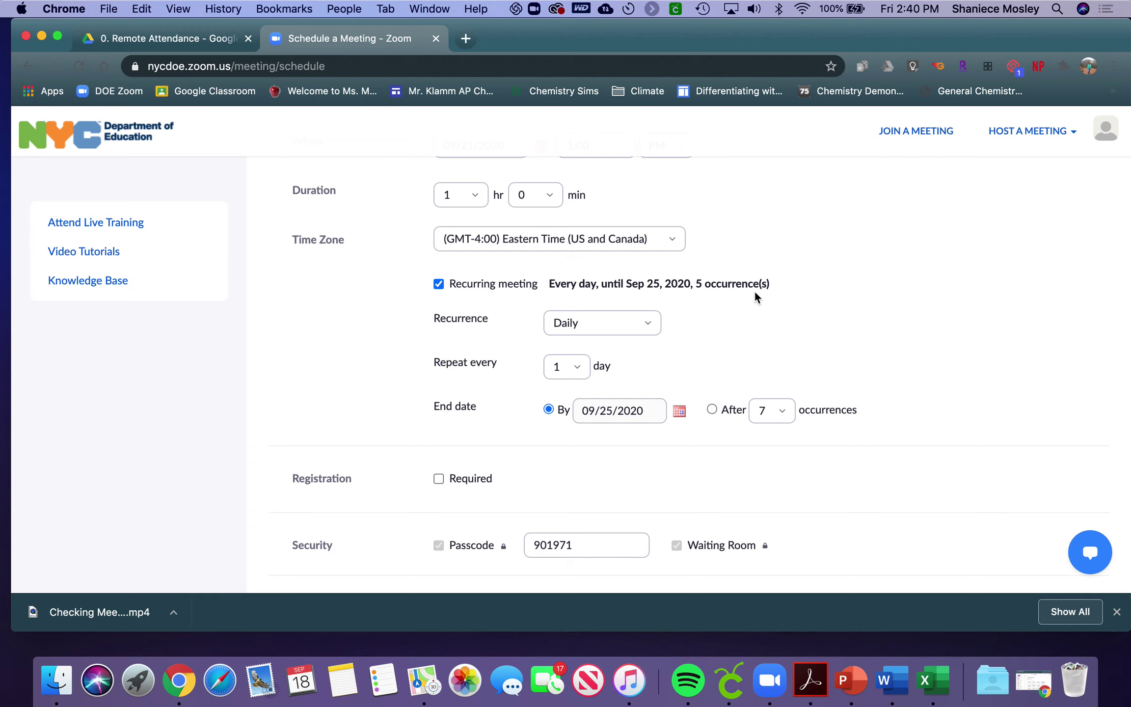
Step: Review the passcode, waiting room, video, audio, authentication and alternative host settings of the new meeting
scroll(723, 307, "down", 3)
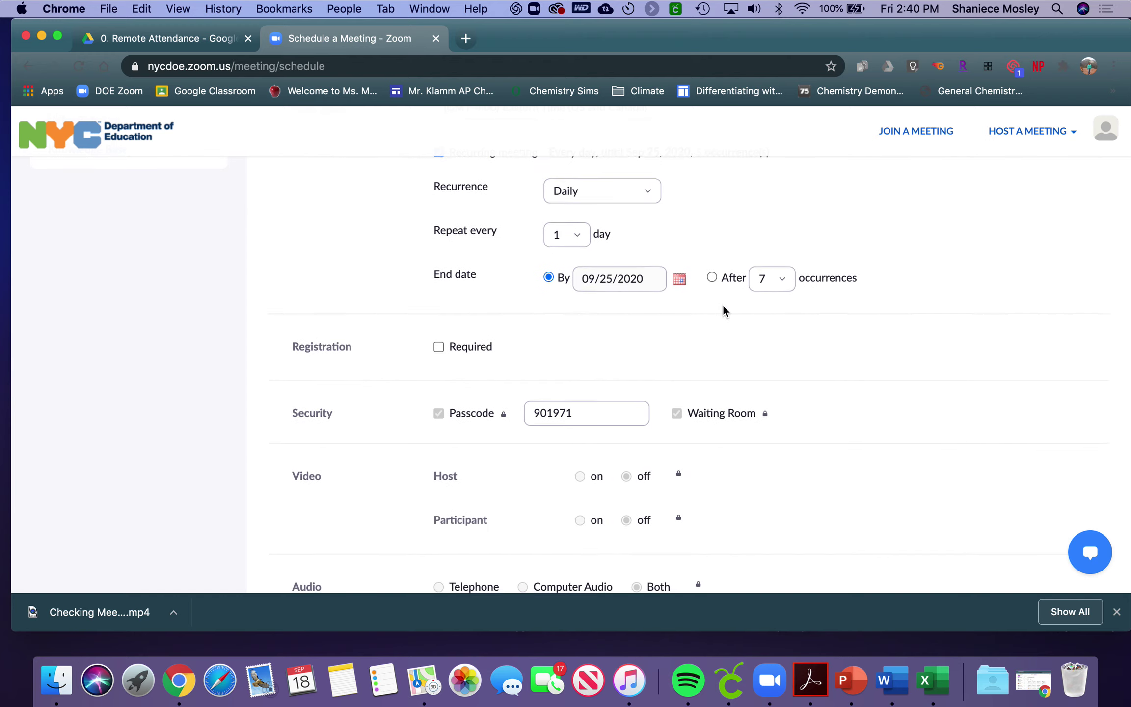
scroll(723, 308, "down", 2)
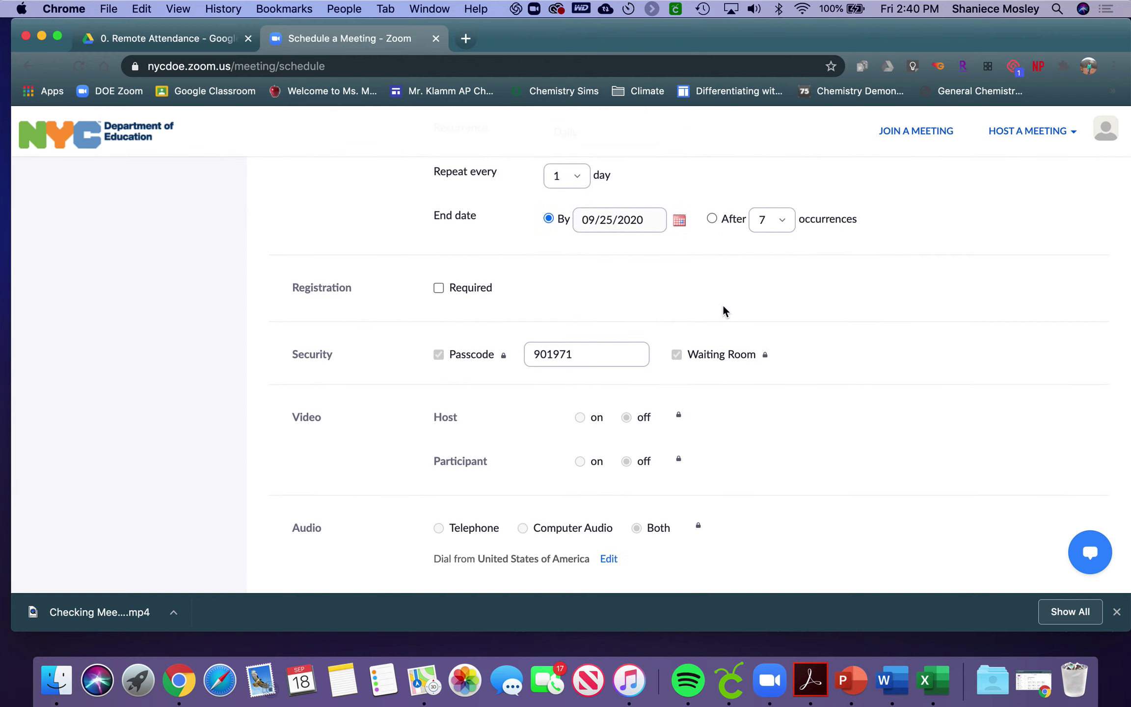
double_click(559, 354)
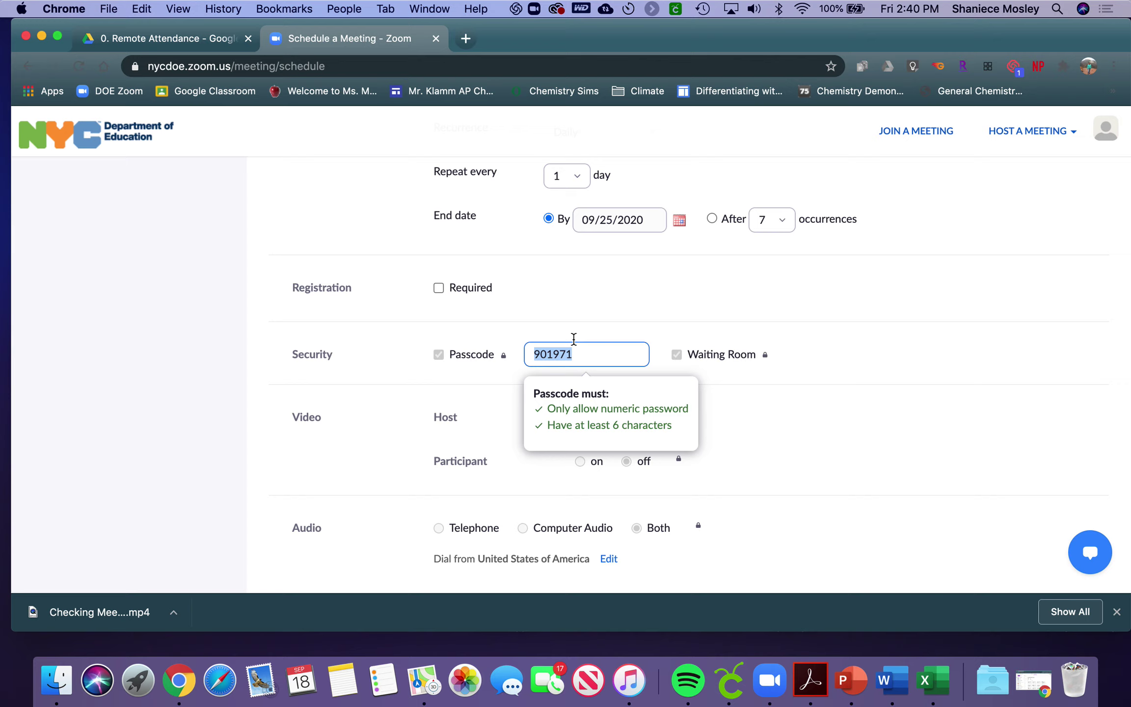
left_click(615, 302)
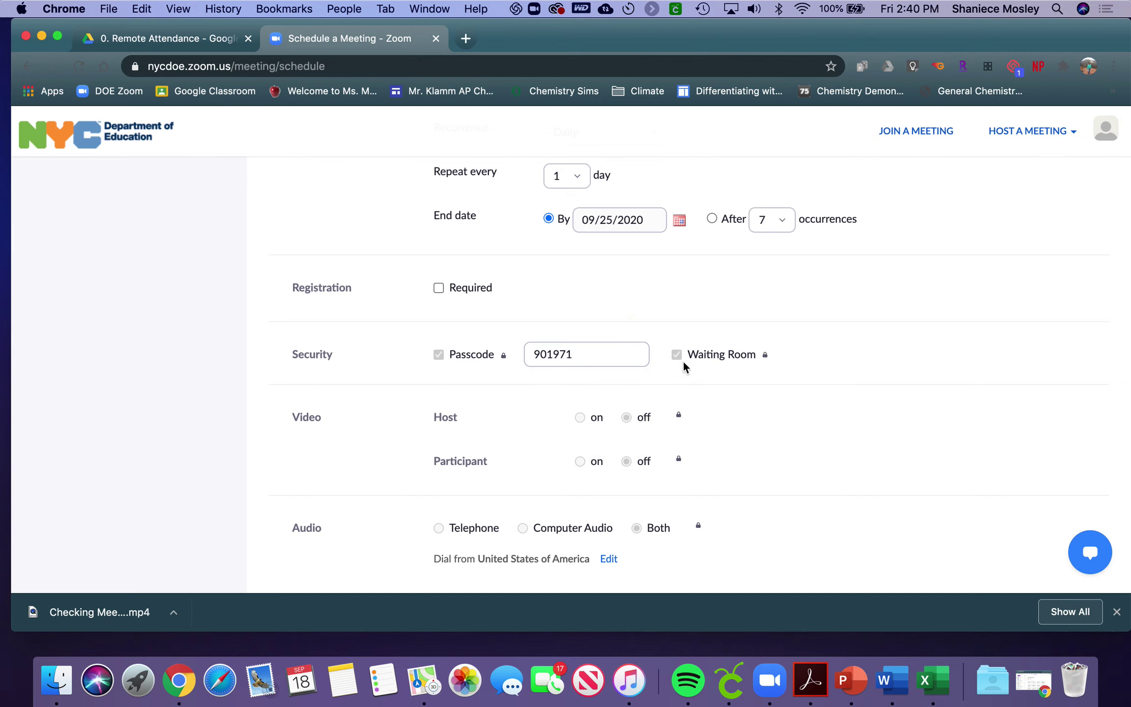
scroll(688, 374, "down", 5)
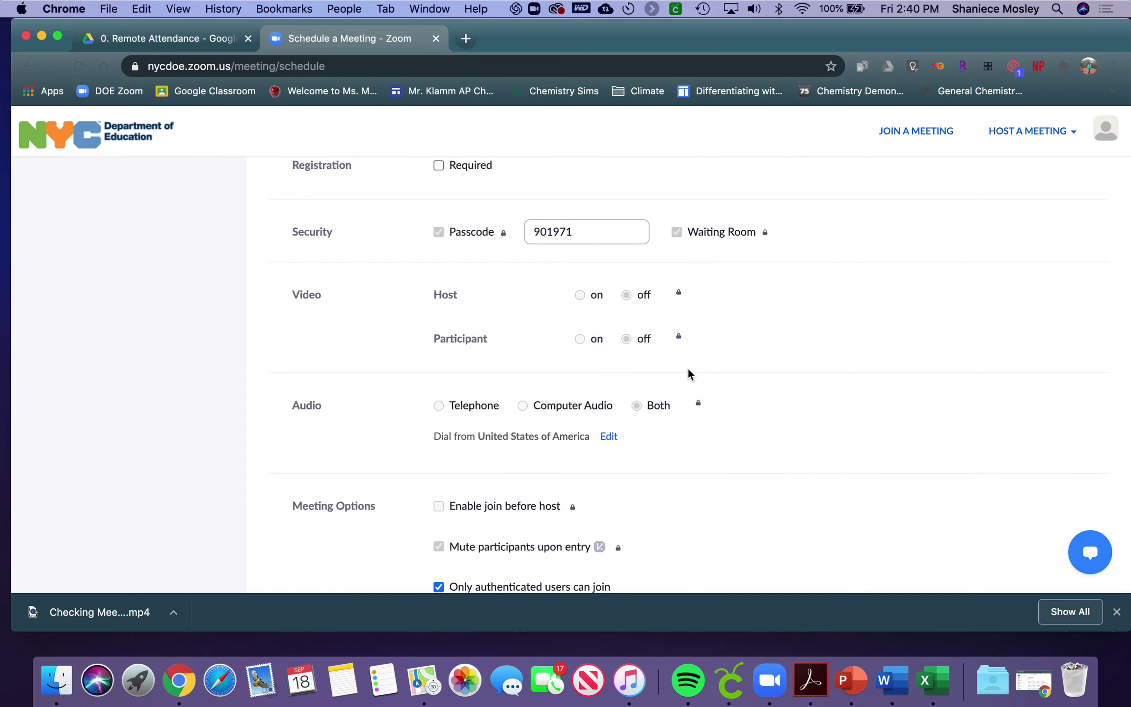
scroll(688, 374, "down", 3)
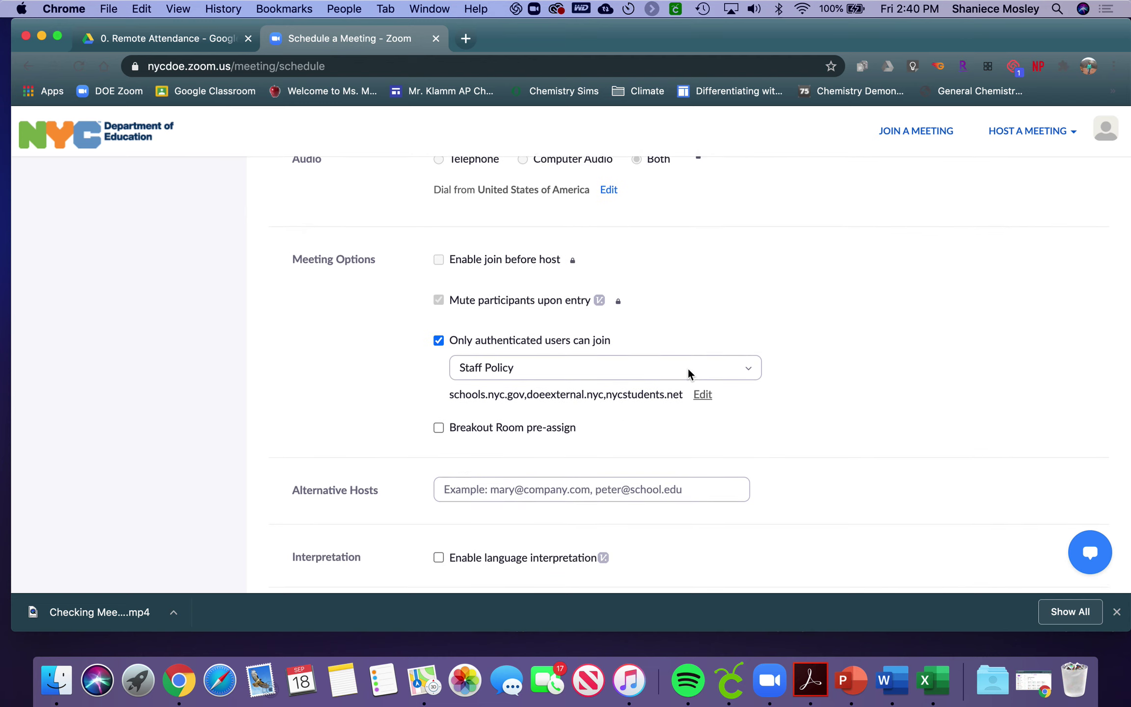
scroll(687, 374, "down", 1)
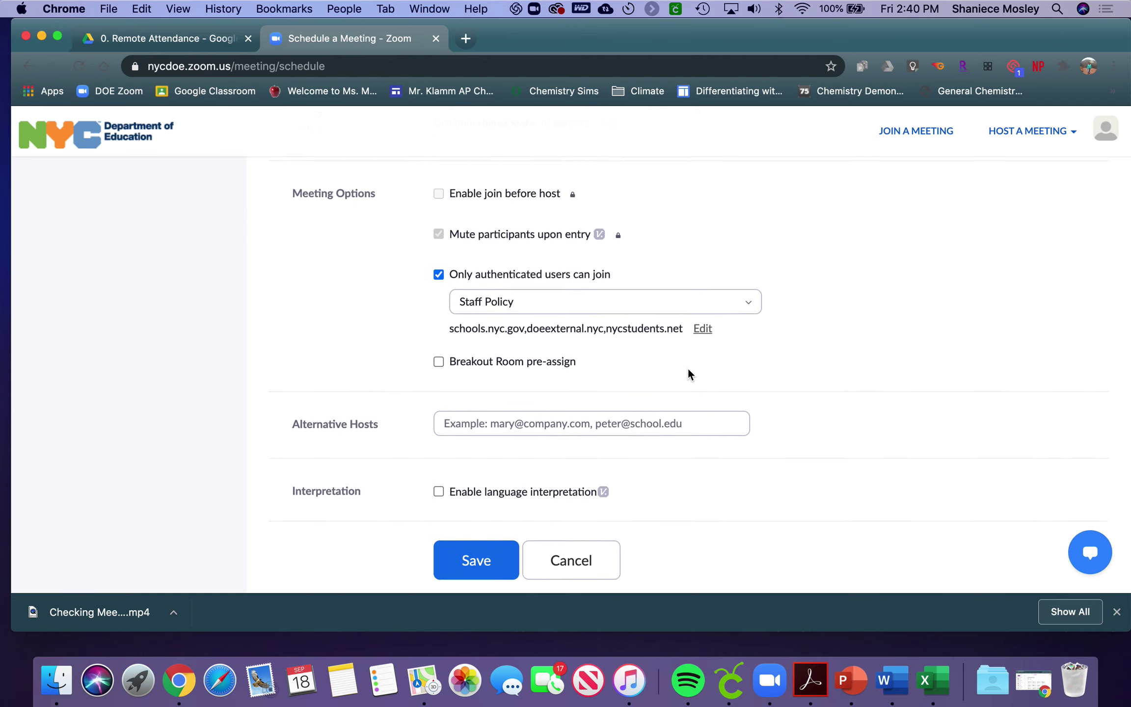
scroll(688, 374, "down", 1)
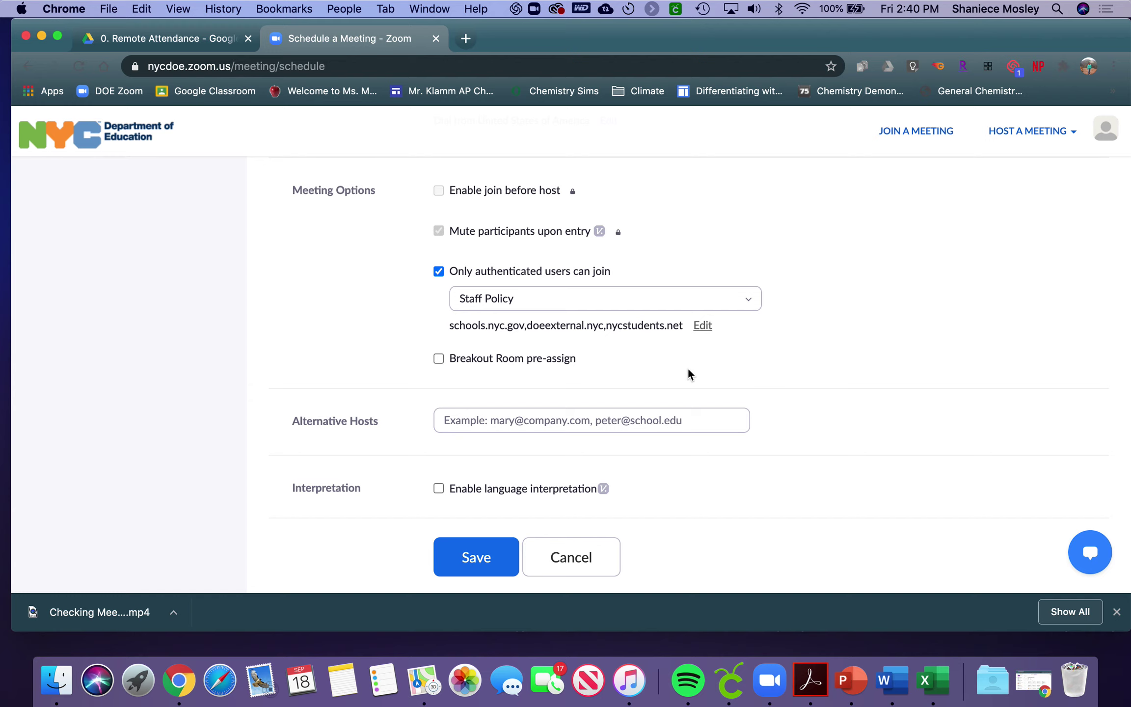
Step: Switch the restriction to authenticated users off and back on in the meeting options
scroll(688, 375, "up", 1)
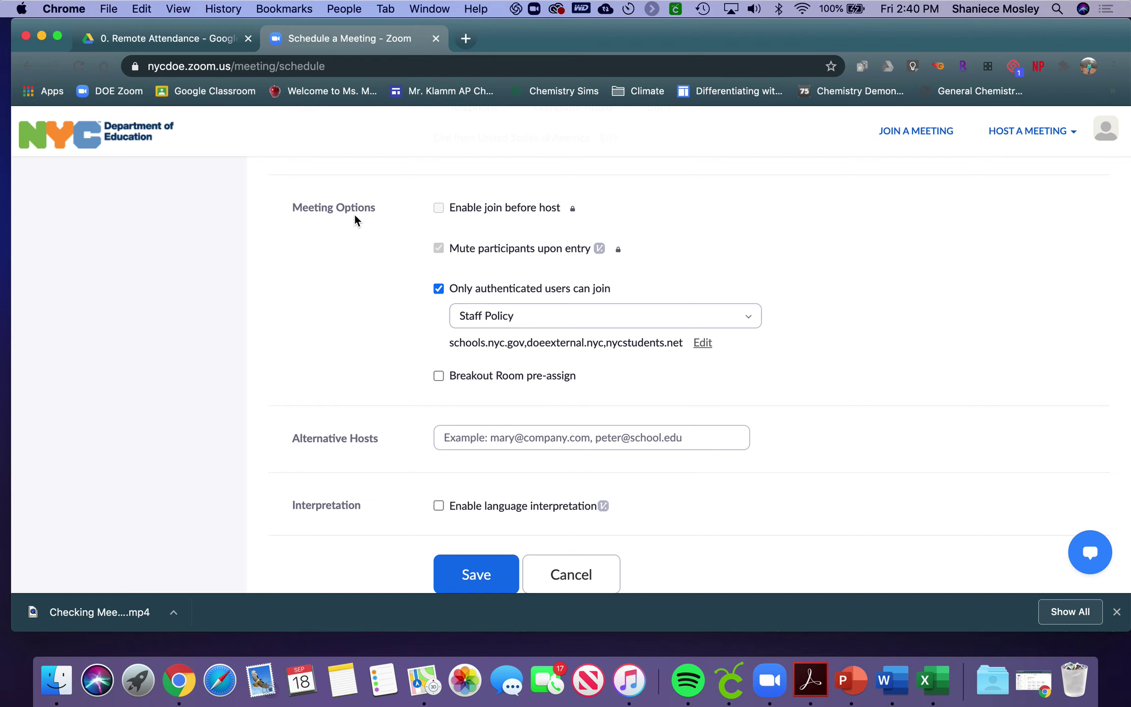
left_click(438, 289)
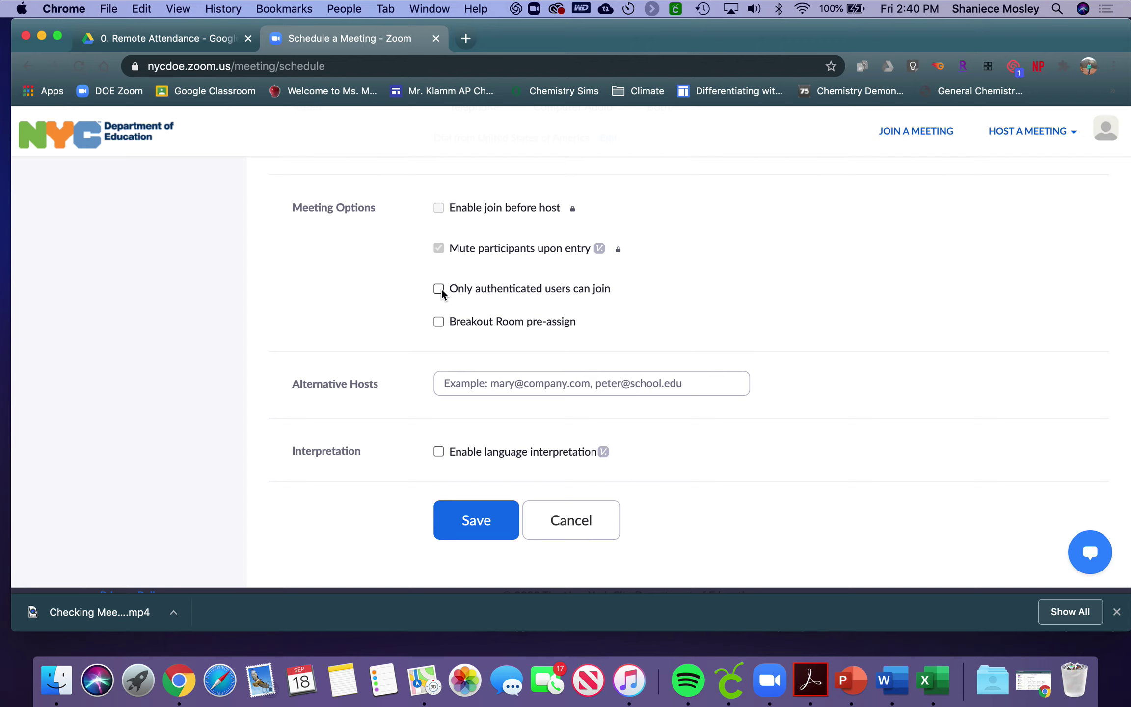
left_click(438, 288)
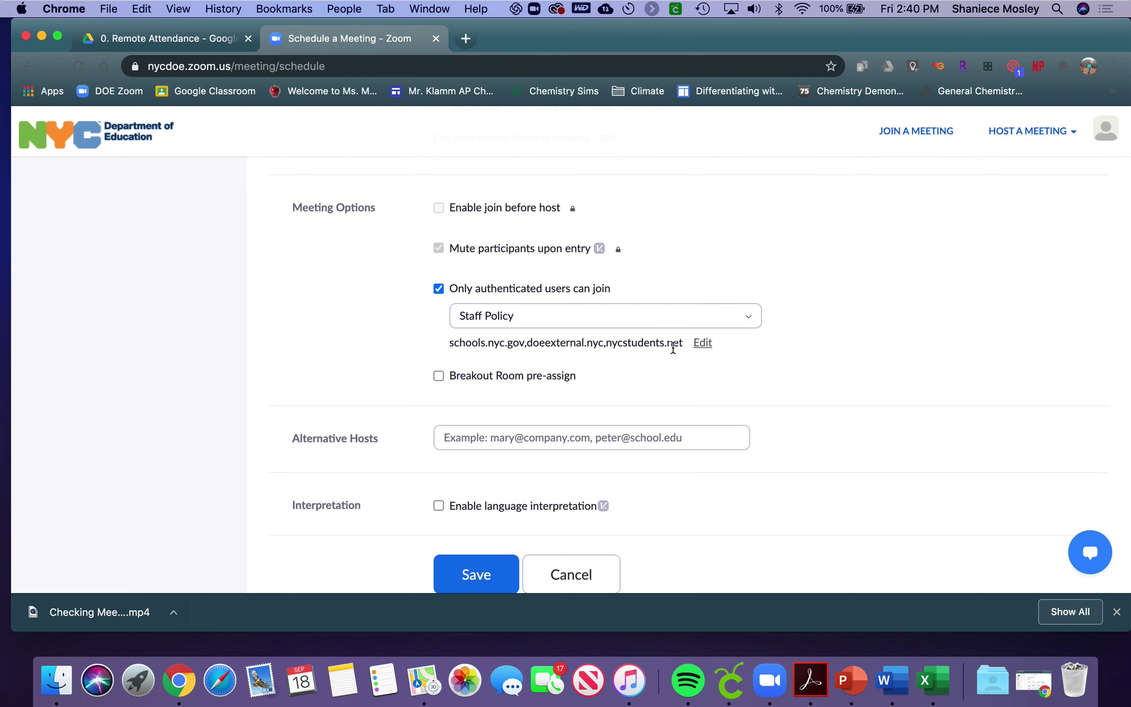
Step: Save the Sophomore Research Period 8 meeting and look over its meeting information
scroll(653, 354, "down", 5)
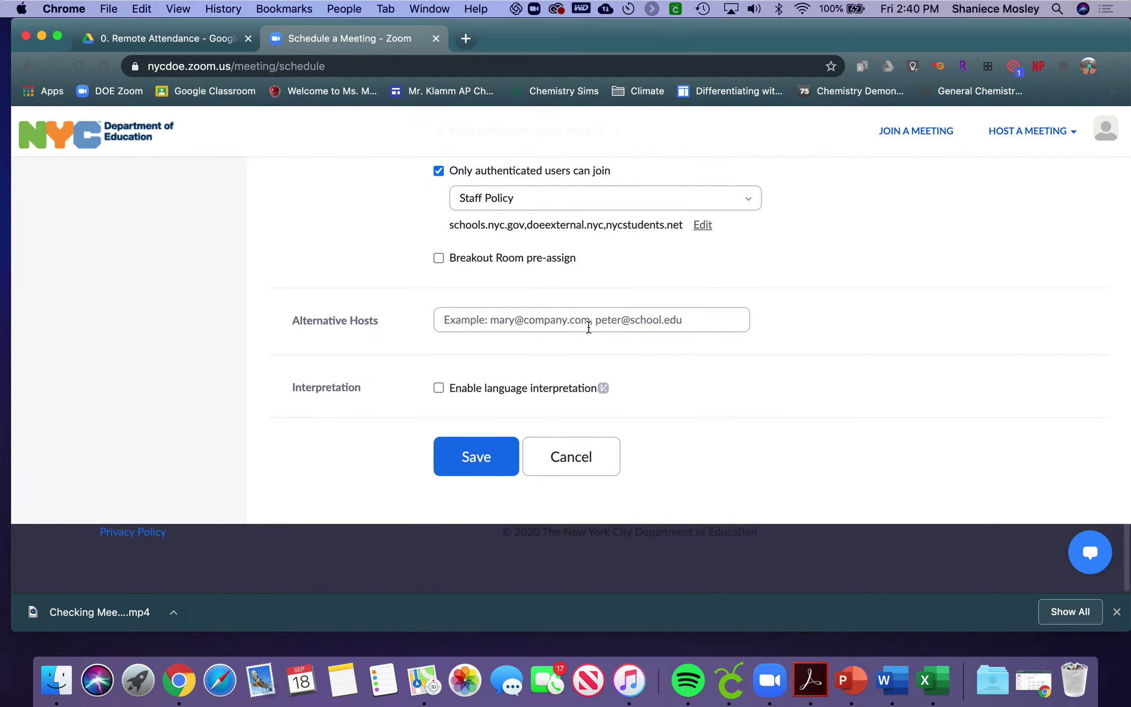
left_click(485, 462)
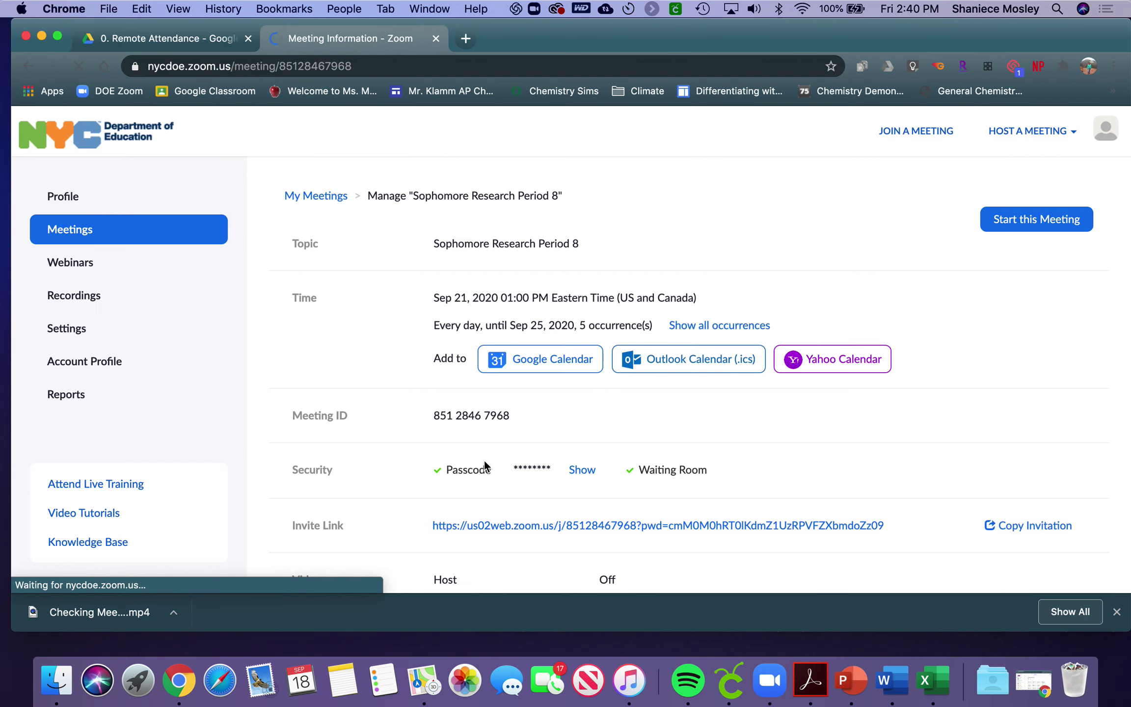
scroll(752, 383, "down", 2)
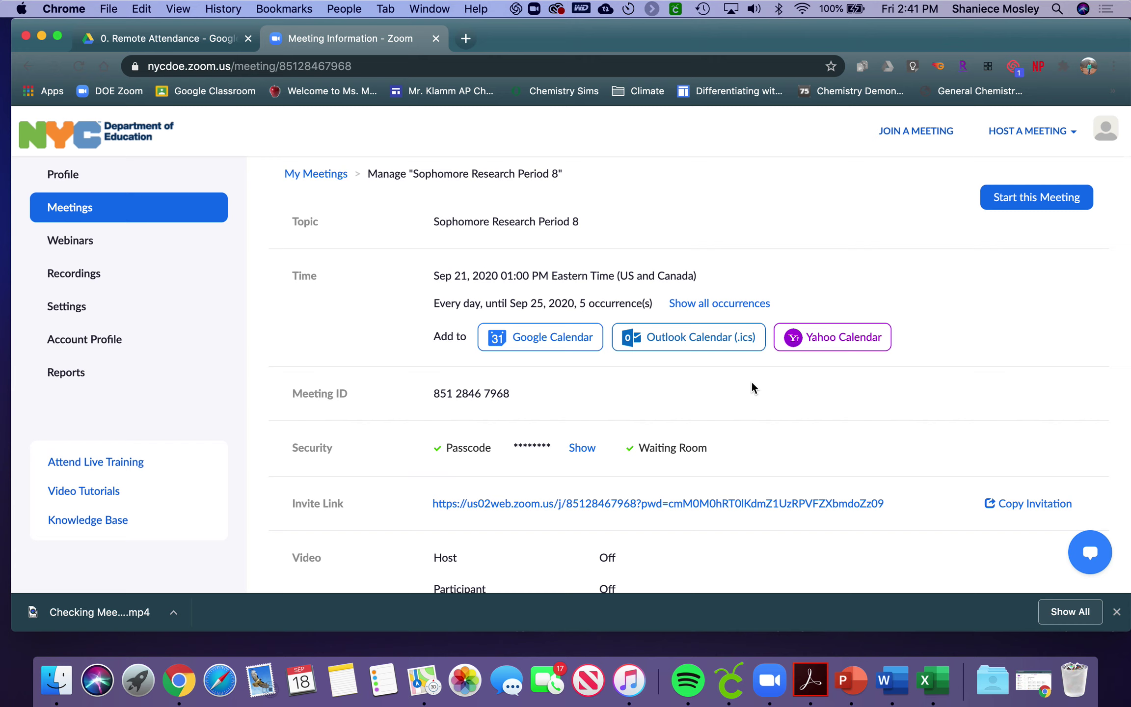
scroll(751, 388, "up", 2)
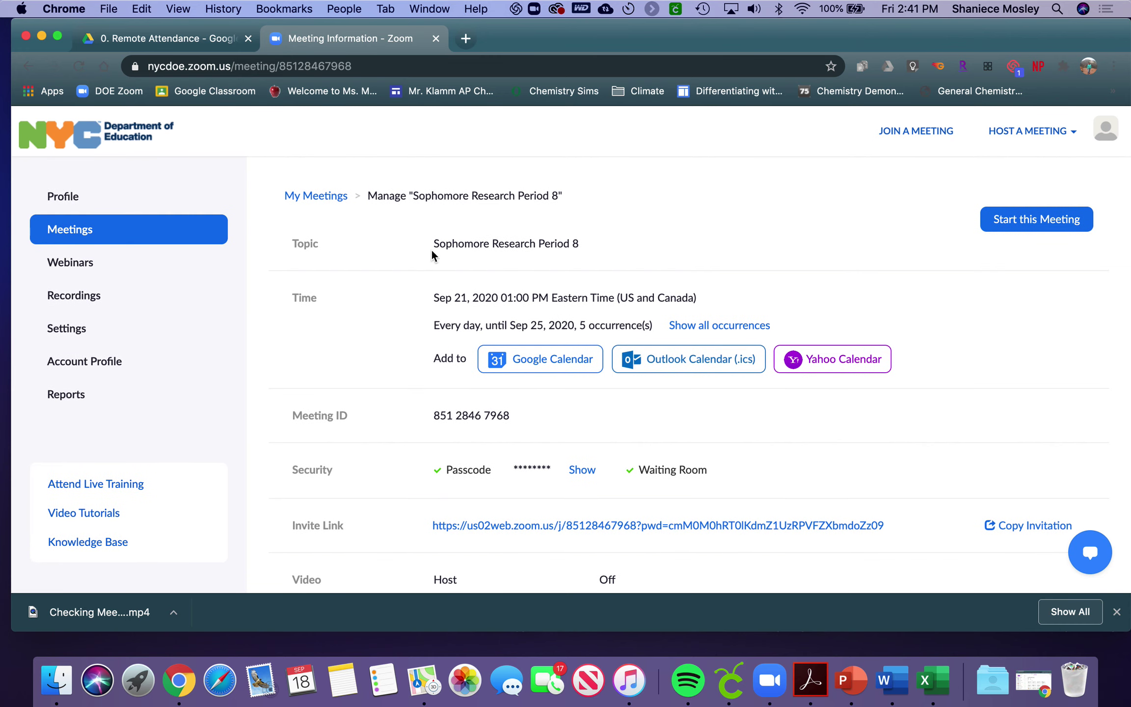
Step: Return to the upcoming meetings list and check the daily Sophomore Research Period 8 occurrences from Sep 21 onward
left_click(316, 197)
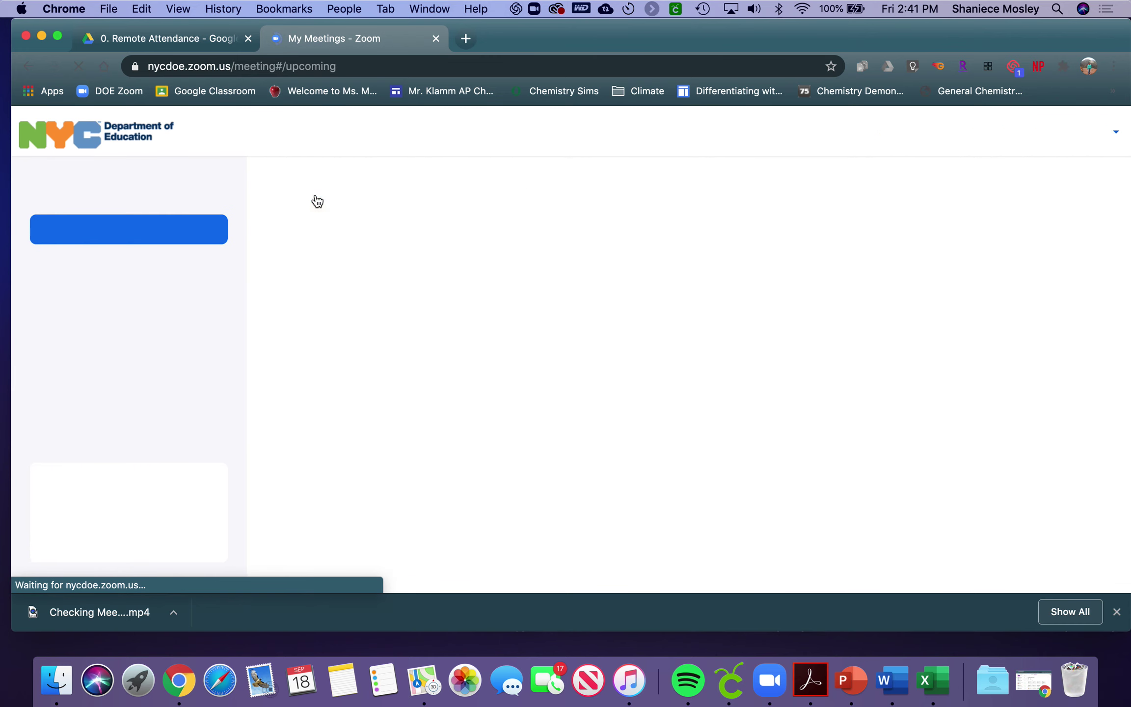
scroll(749, 386, "down", 5)
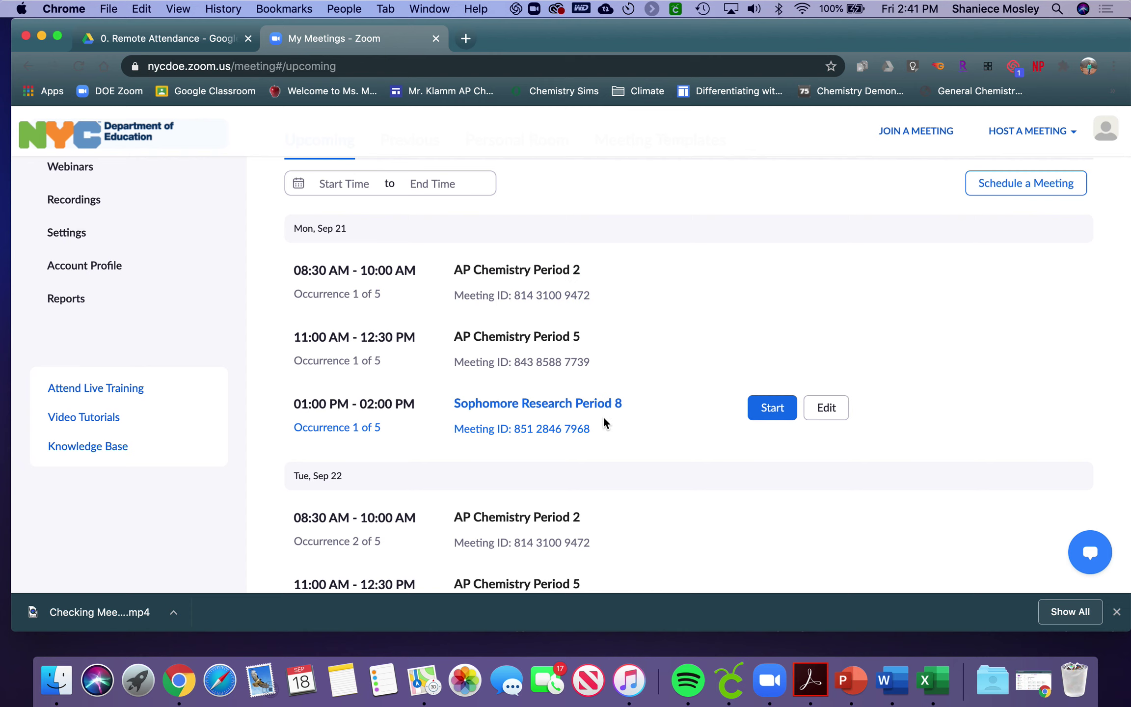
scroll(623, 440, "down", 8)
scroll(621, 433, "down", 1)
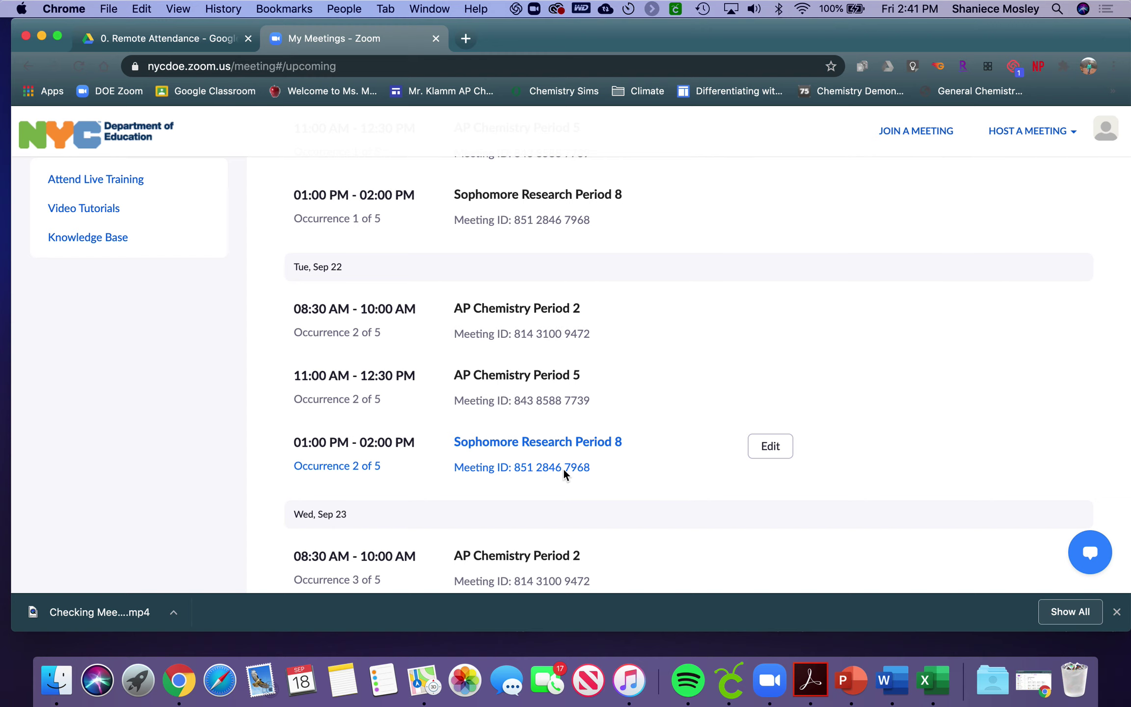
scroll(563, 470, "down", 10)
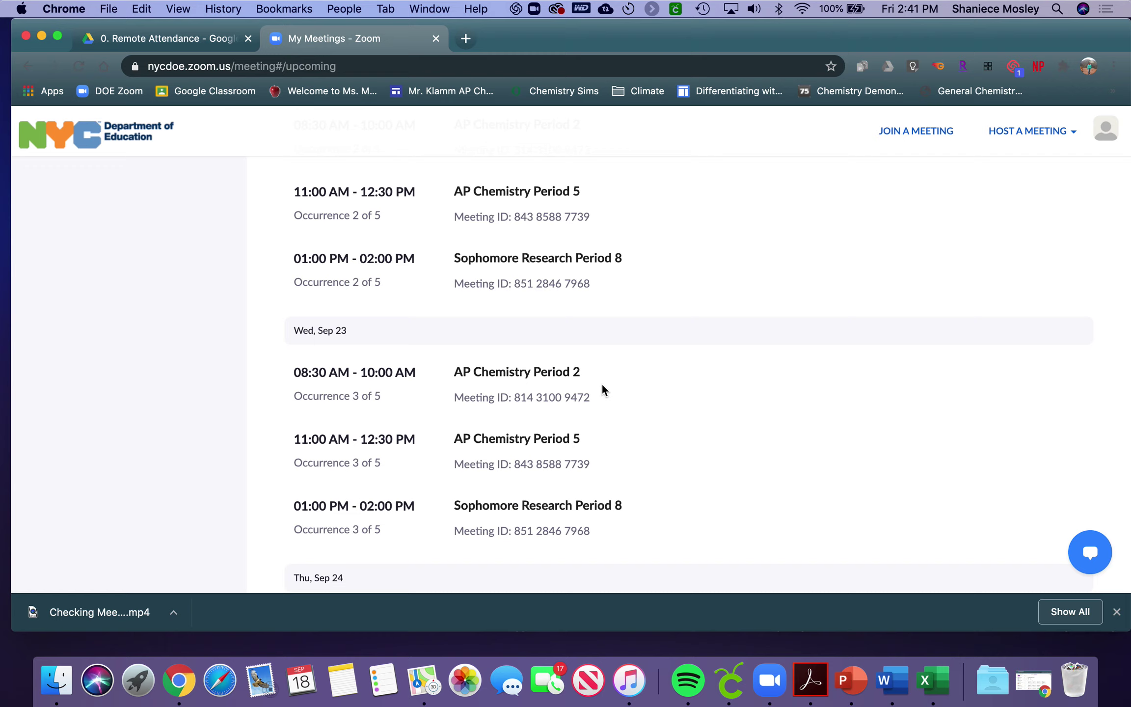
scroll(602, 382, "up", 10)
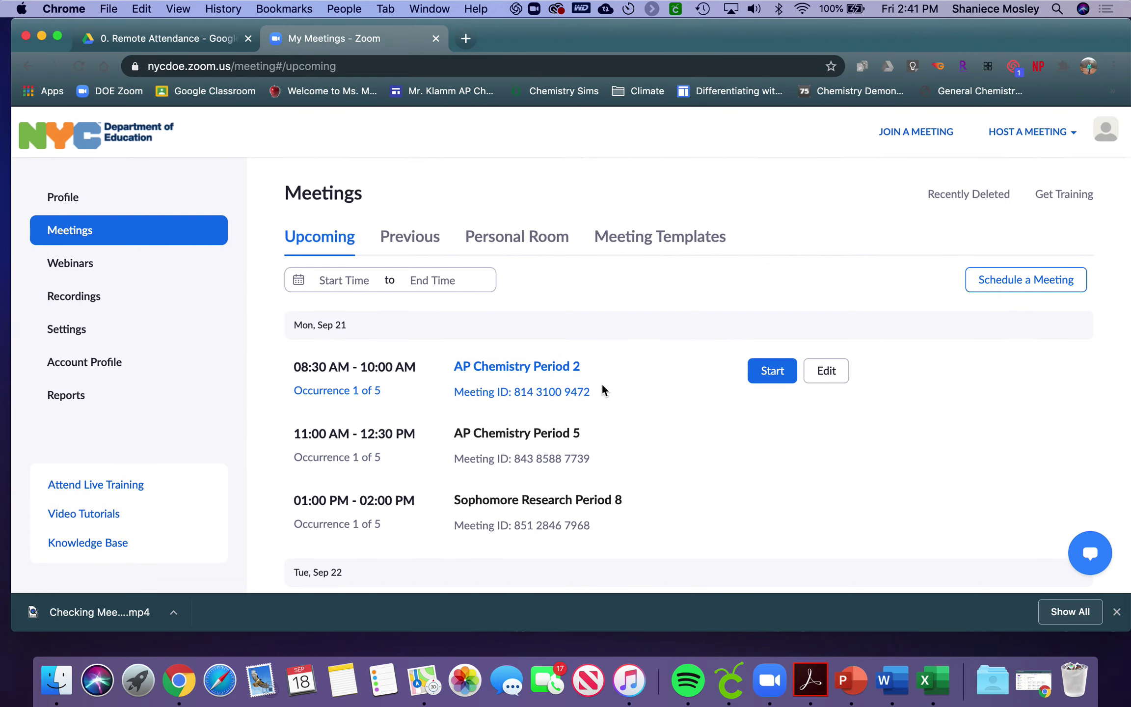